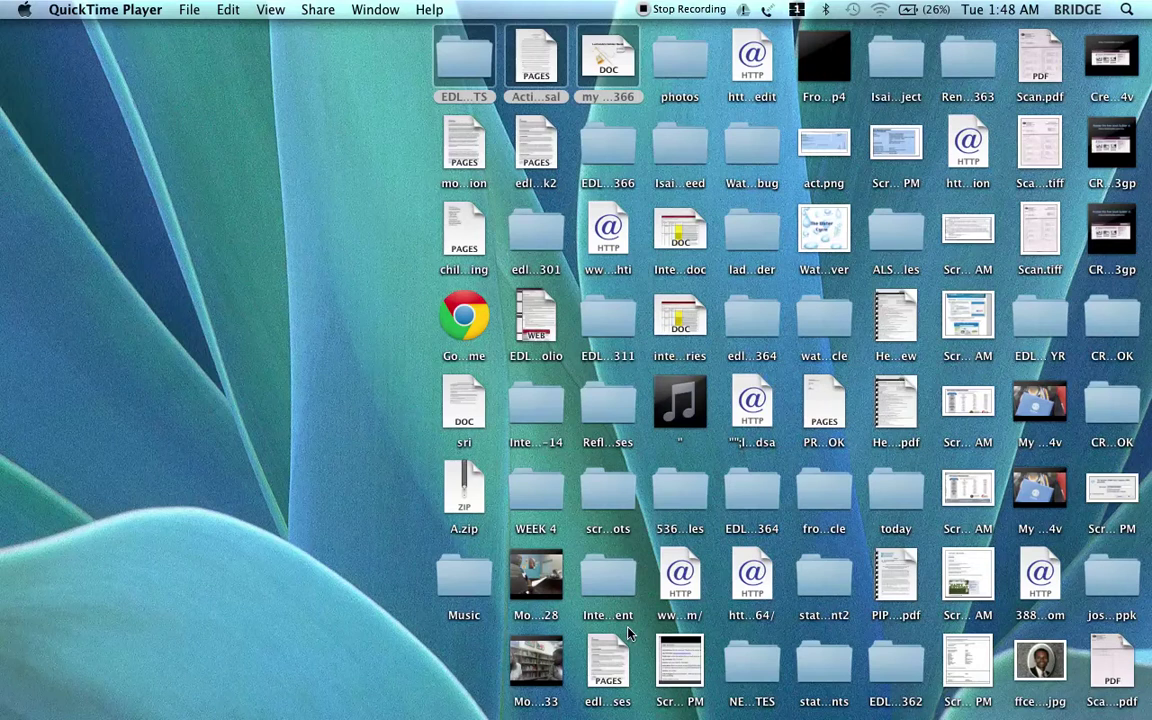
Step: Switch to Keynote and set up an export of all slides as separate JPEG images at 50% quality
{"action": "mouse_move", "coordinate": [640, 715]}
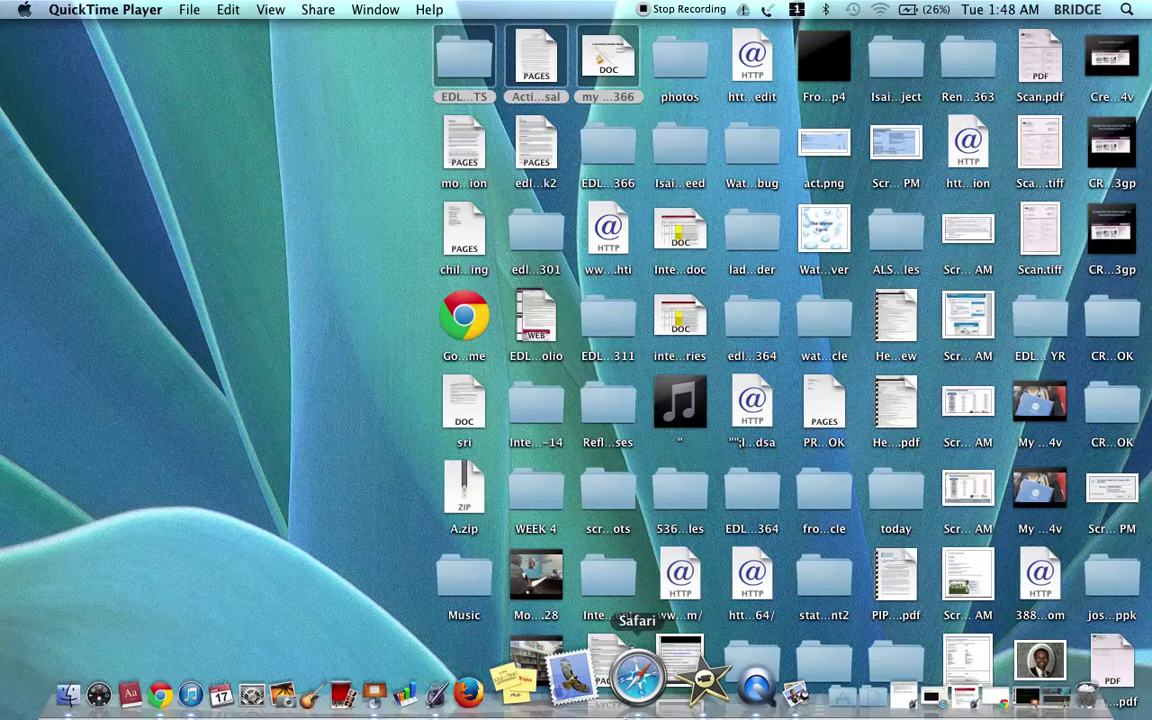
{"action": "left_click", "coordinate": [424, 680]}
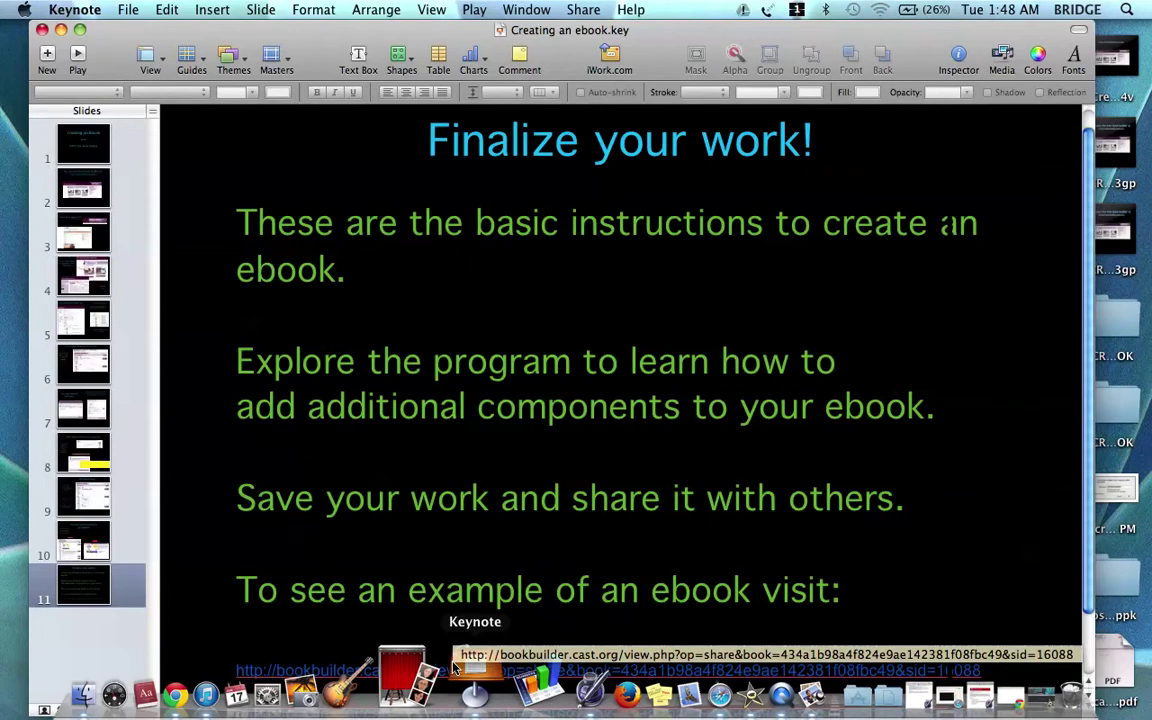
{"action": "left_click", "coordinate": [129, 12]}
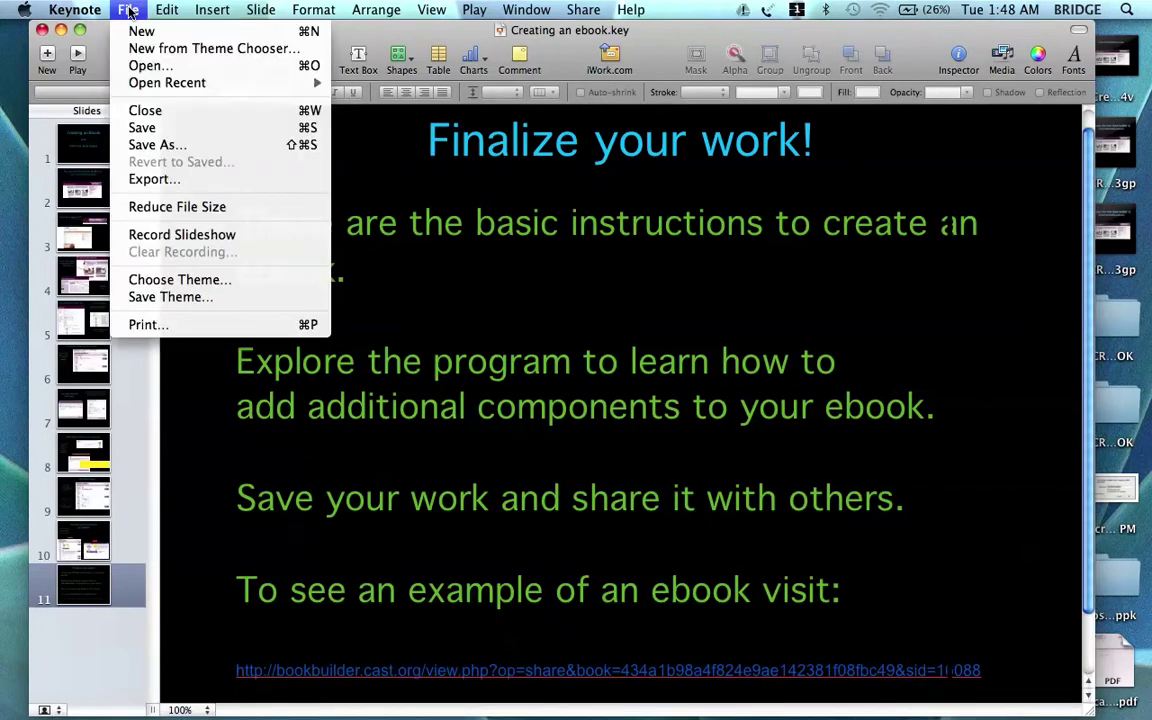
{"action": "left_click", "coordinate": [154, 180]}
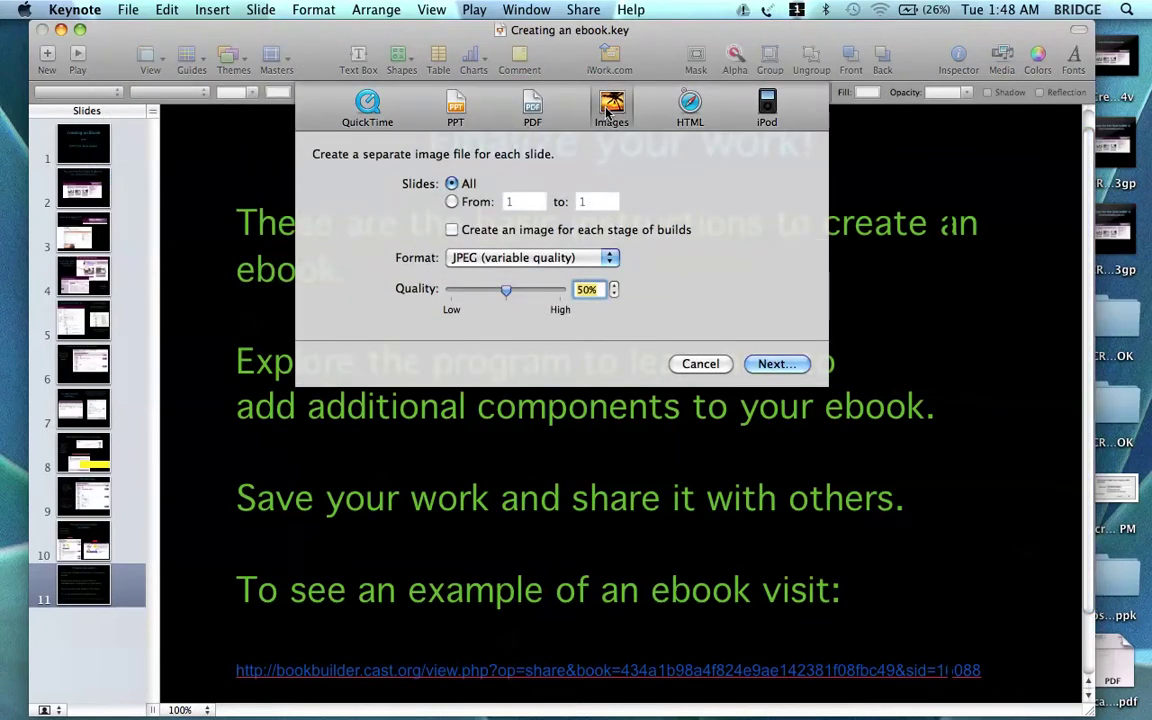
{"action": "left_click", "coordinate": [773, 362]}
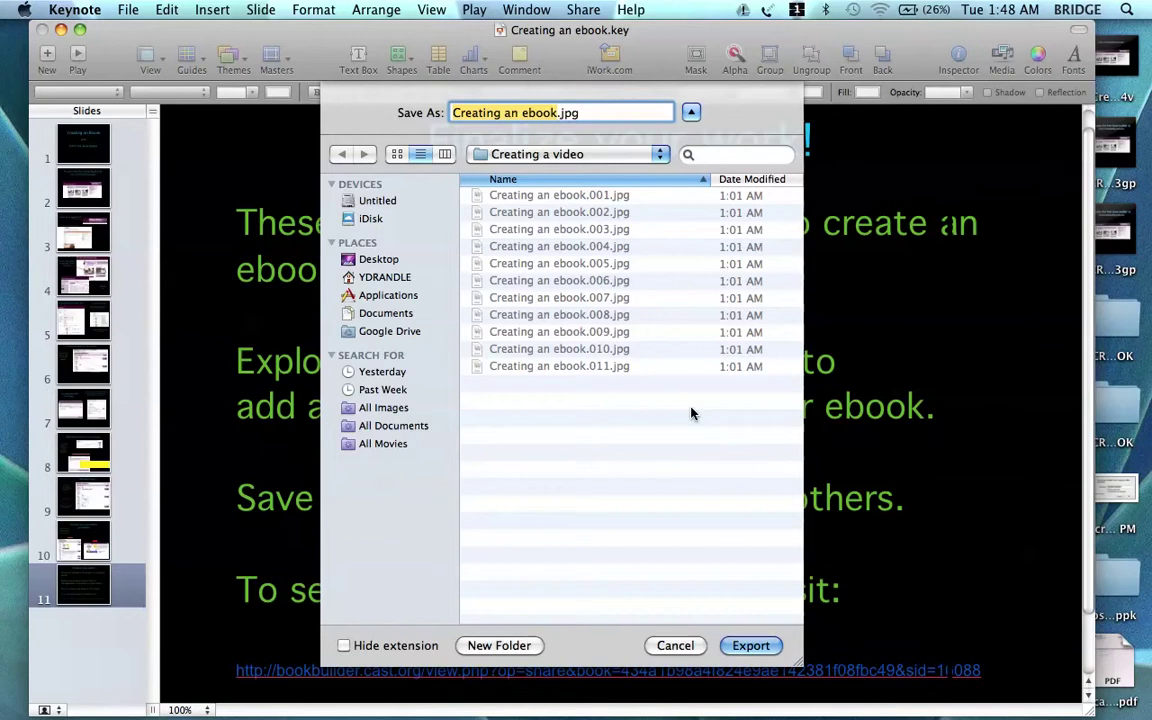
Step: Export the slide images to the Creating a video folder, replacing the existing files, and close the presentation
{"action": "left_click", "coordinate": [753, 646]}
{"action": "left_click", "coordinate": [748, 644]}
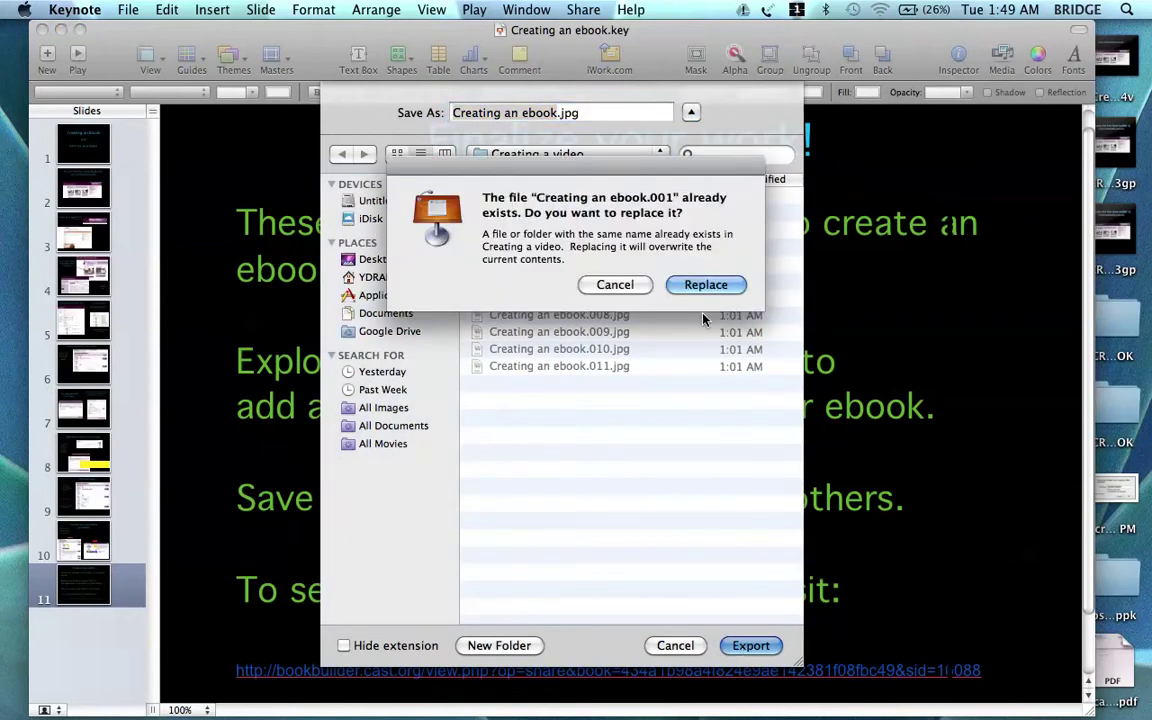
{"action": "left_click", "coordinate": [703, 286]}
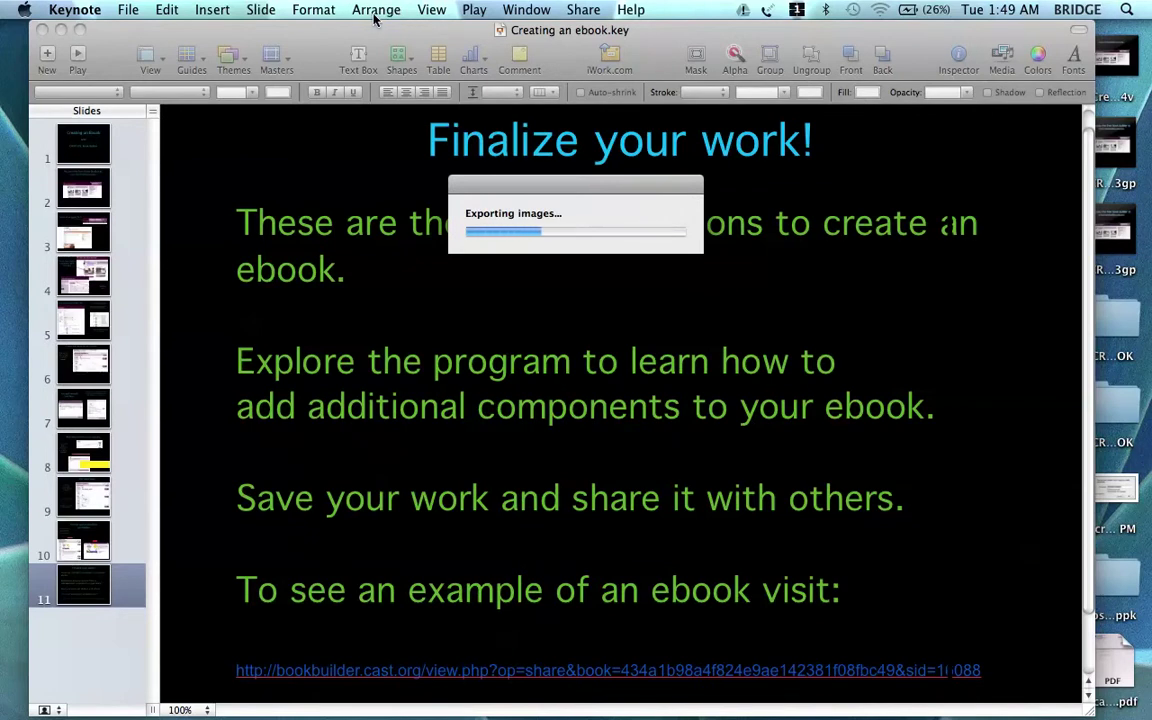
{"action": "left_click", "coordinate": [42, 30]}
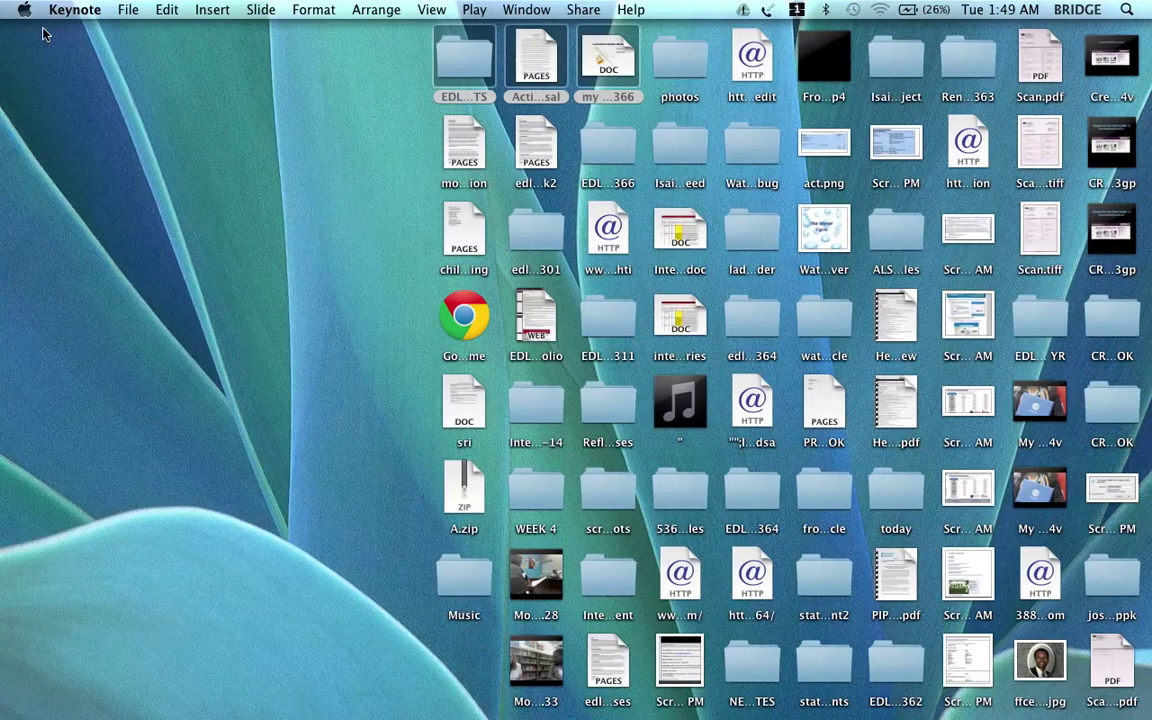
Step: Switch to iMovie and start a new project
{"action": "mouse_move", "coordinate": [500, 700]}
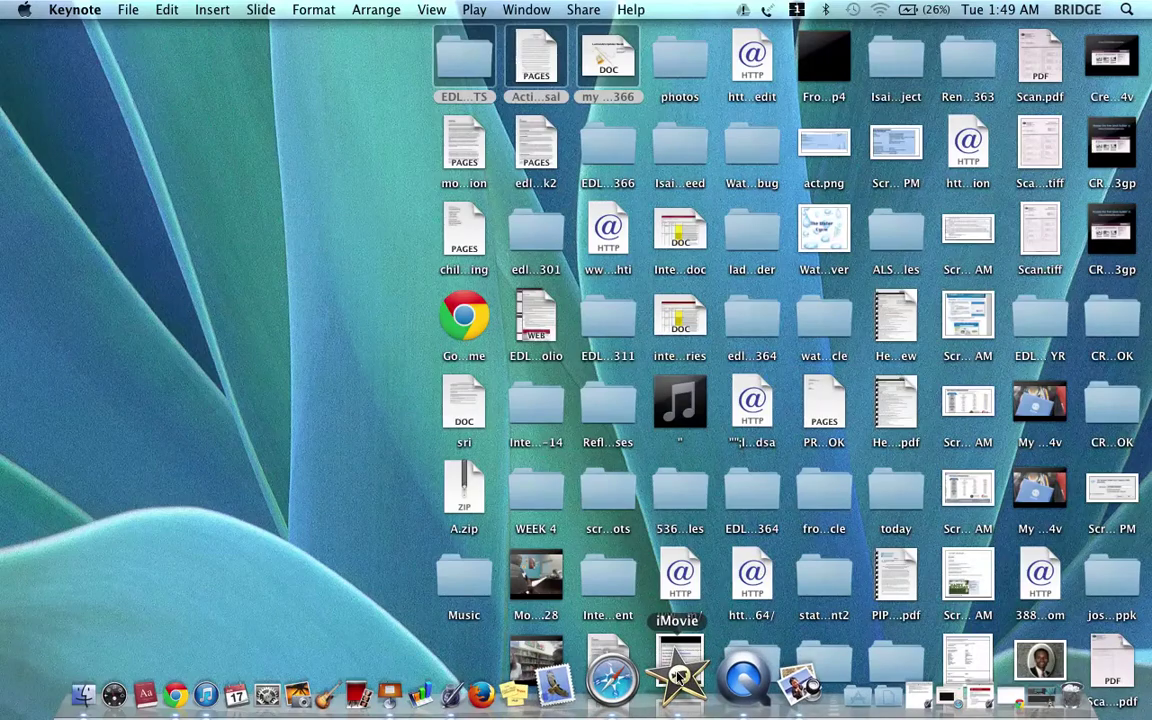
{"action": "right_click", "coordinate": [678, 678]}
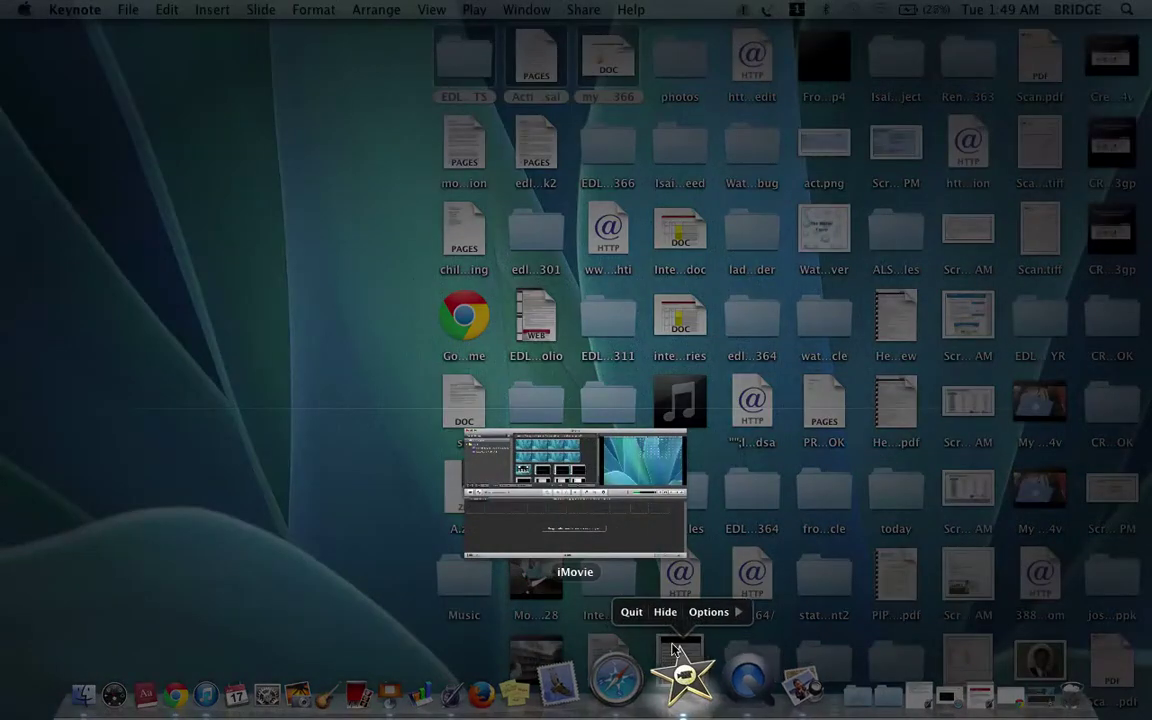
{"action": "left_click", "coordinate": [683, 697]}
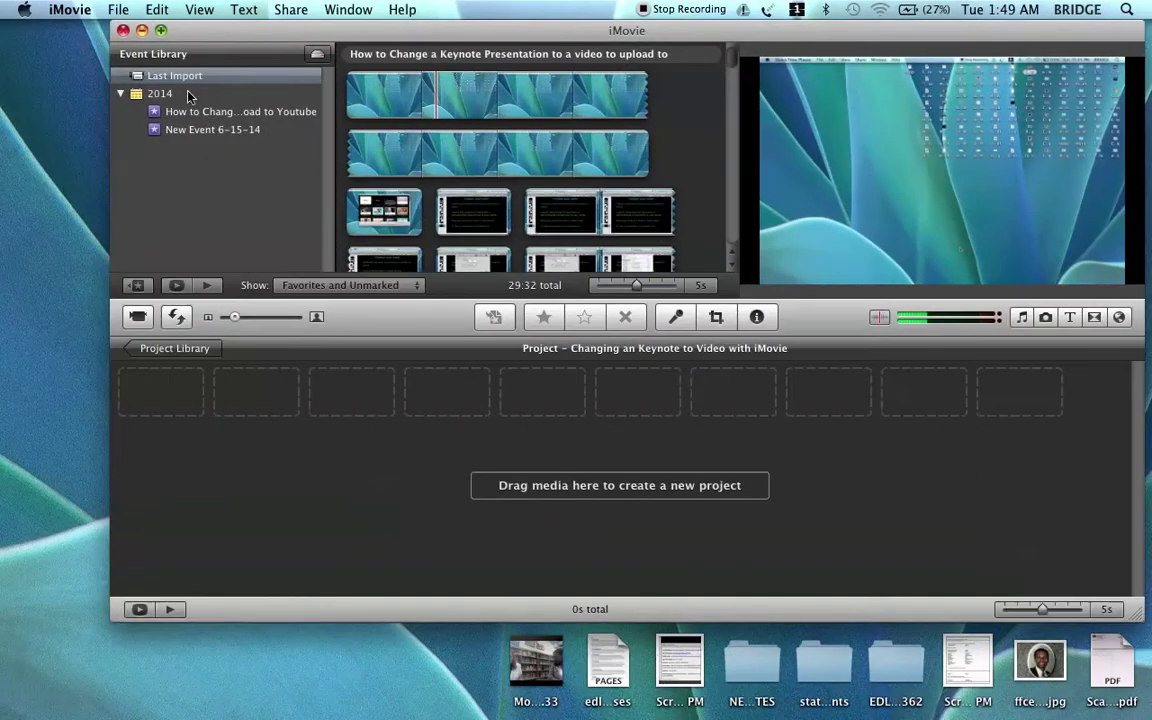
{"action": "left_click", "coordinate": [117, 10]}
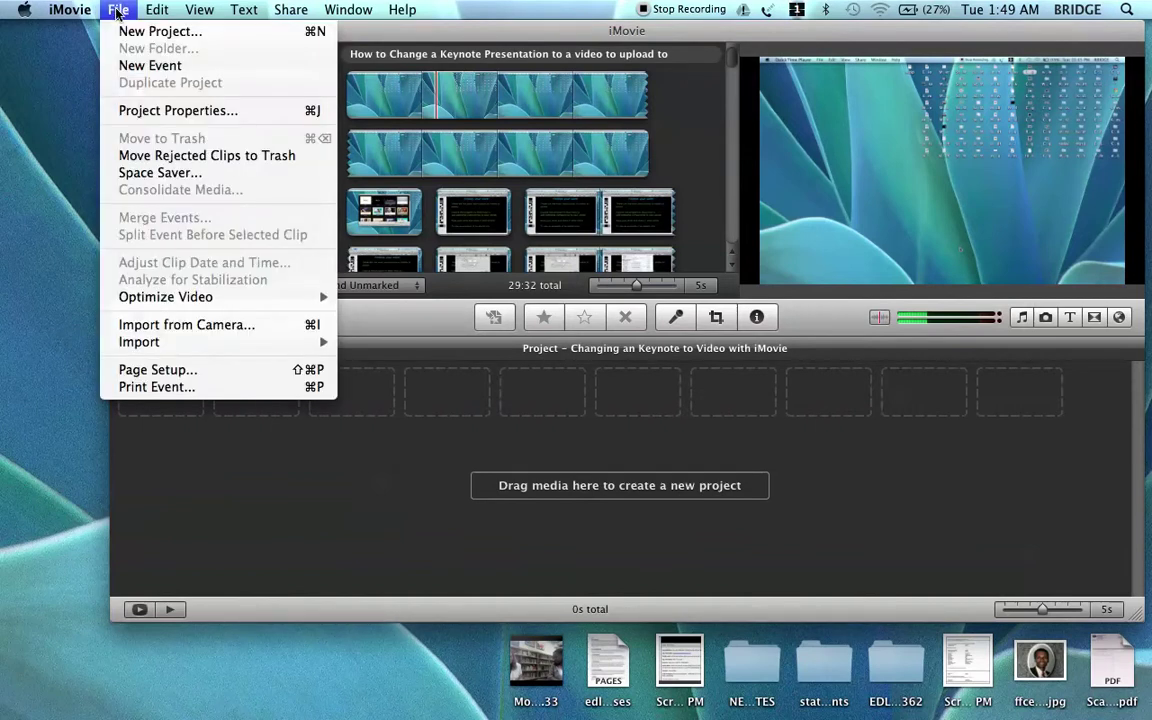
{"action": "left_click", "coordinate": [134, 31]}
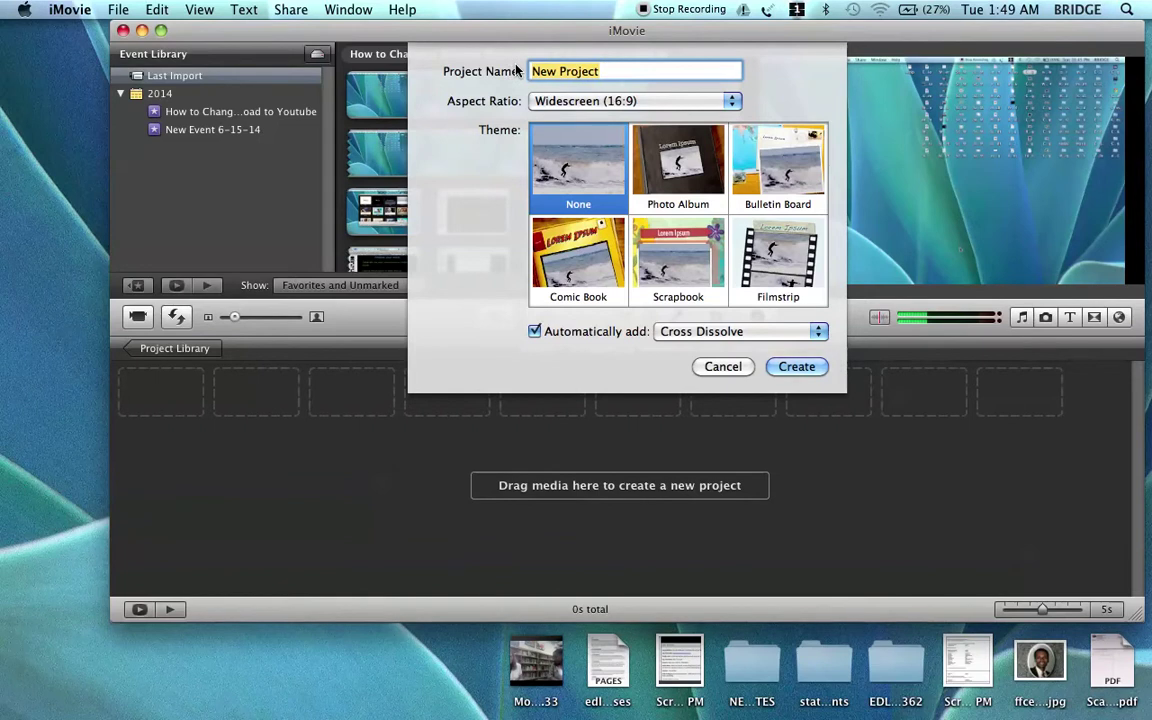
{"action": "type", "text": "Changing a Key "}
{"action": "type", "text": "ote"}
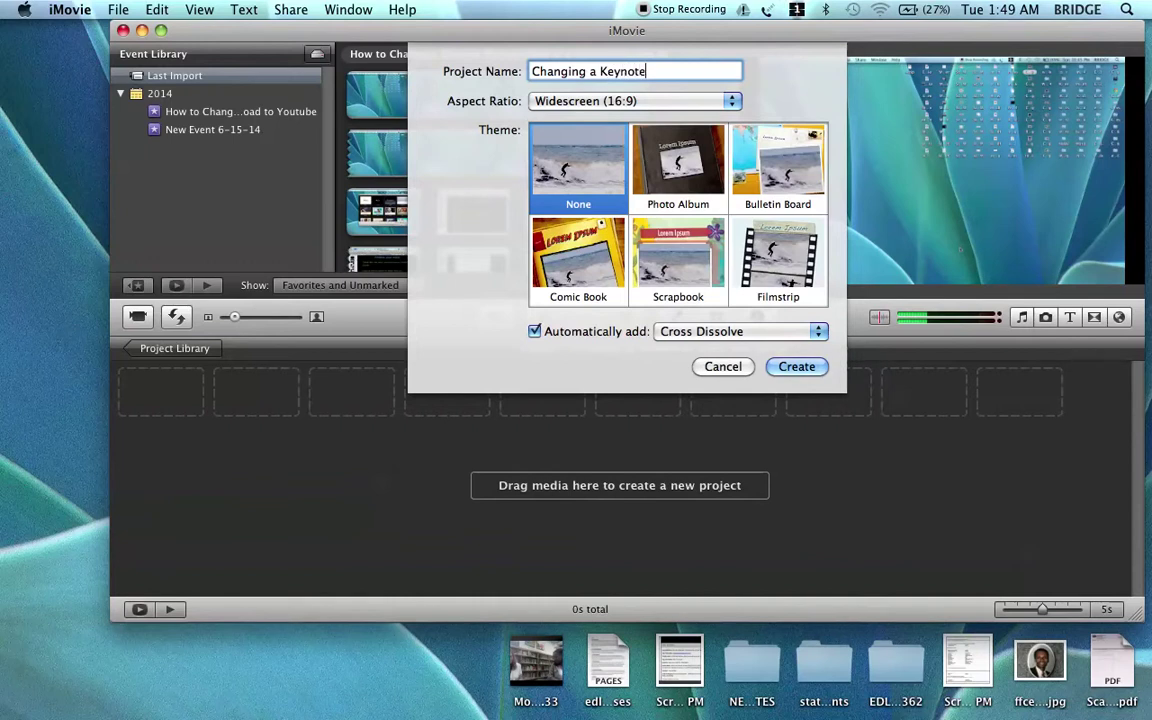
{"action": "key", "text": "BackSpace"}
{"action": "key", "text": "BackSpace"}
{"action": "key", "text": "BackSpace"}
{"action": "key", "text": "BackSpace"}
{"action": "key", "text": "BackSpace"}
{"action": "key", "text": "BackSpace"}
{"action": "key", "text": "BackSpace"}
{"action": "key", "text": "BackSpace"}
{"action": "key", "text": "BackSpace"}
Step: Create the project with the name Creating an E-Book and move the iMovie window to uncover the desktop folders
{"action": "type", "text": "Crea"}
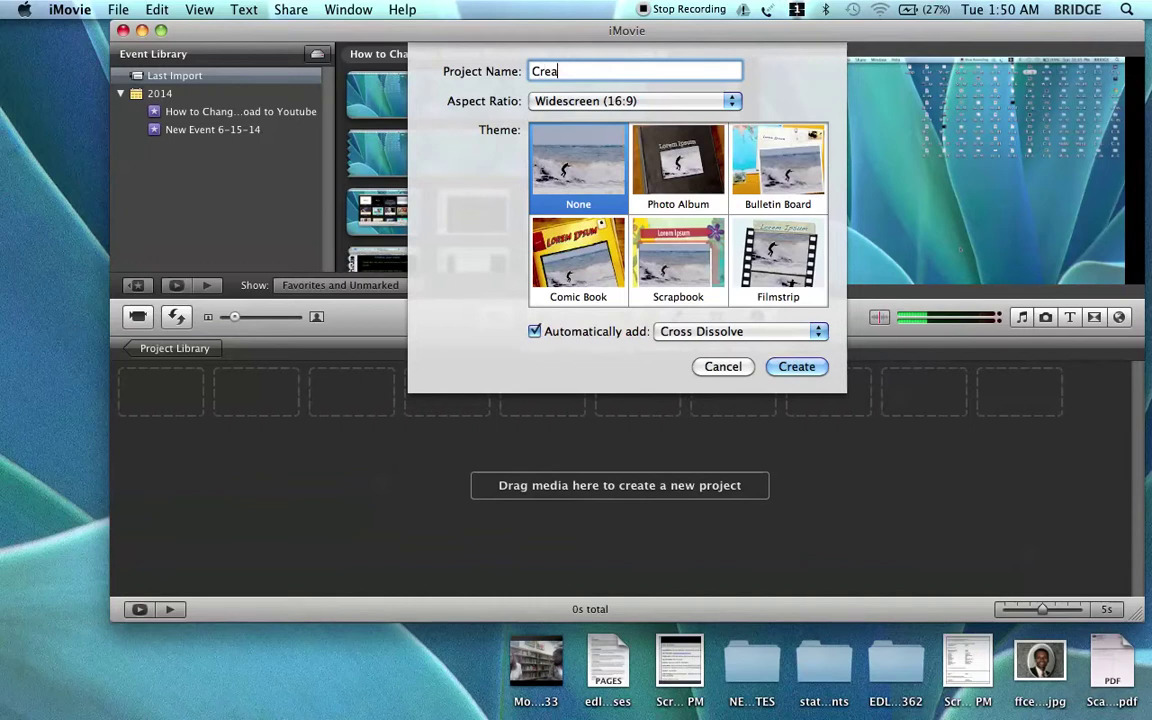
{"action": "type", "text": "ting an E-Book"}
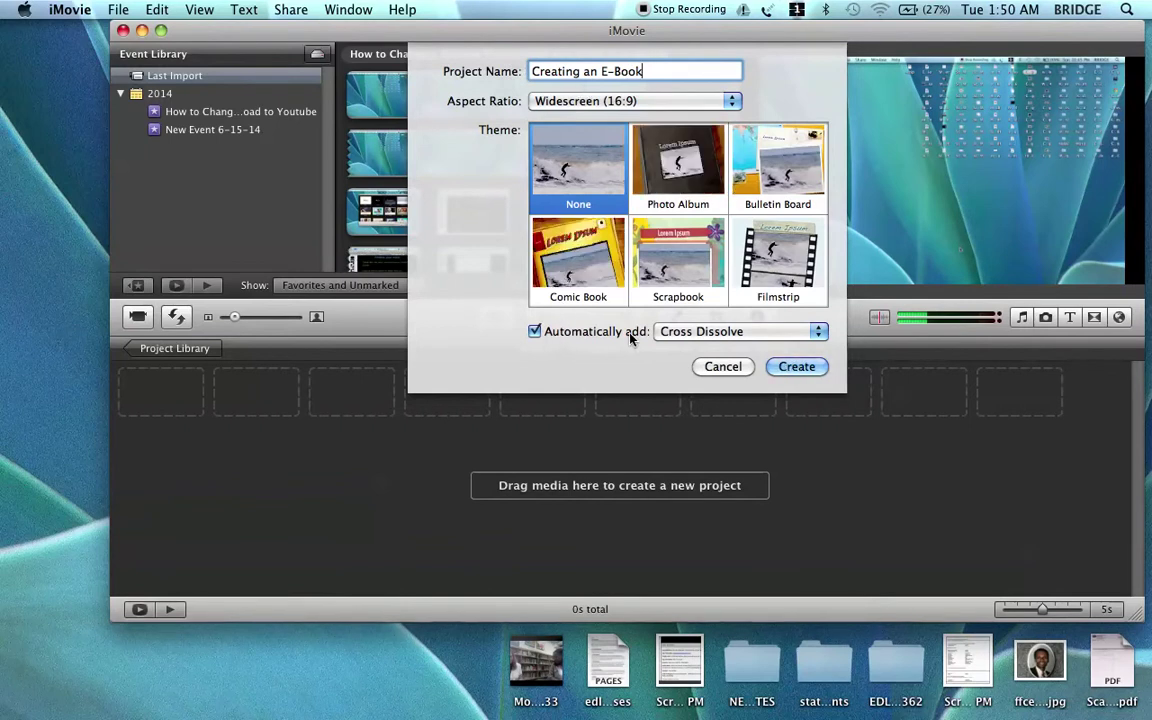
{"action": "left_click", "coordinate": [792, 367]}
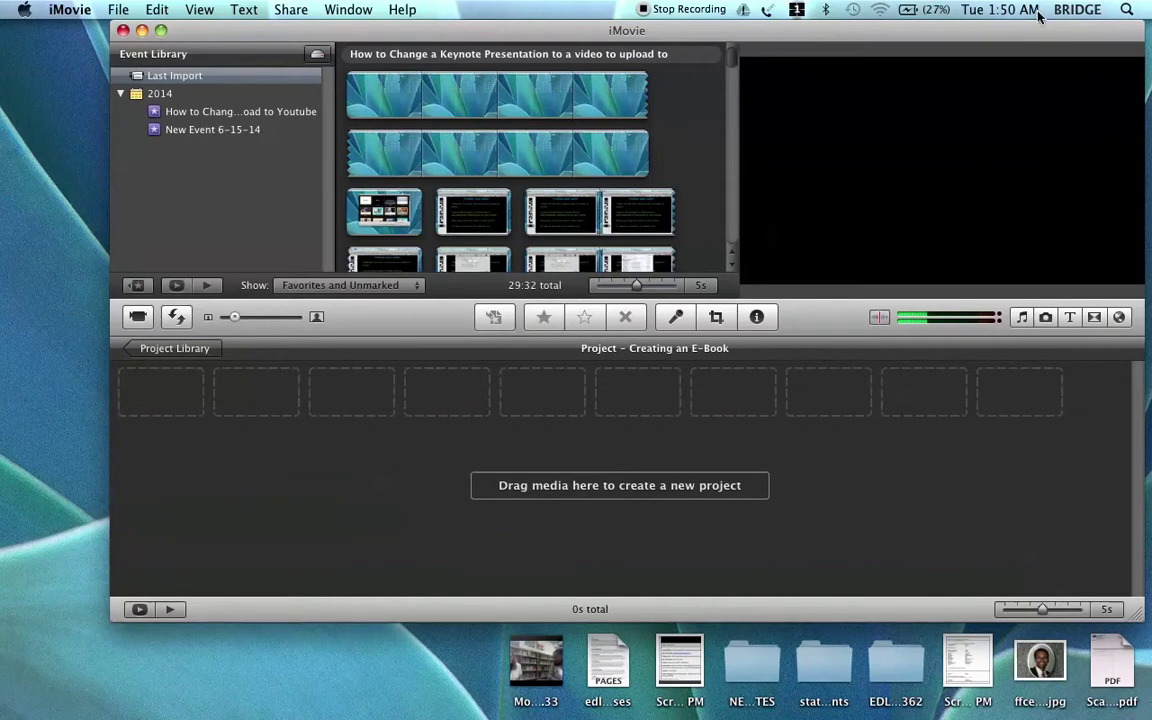
{"action": "left_click_drag", "start_coordinate": [932, 28], "coordinate": [828, 28]}
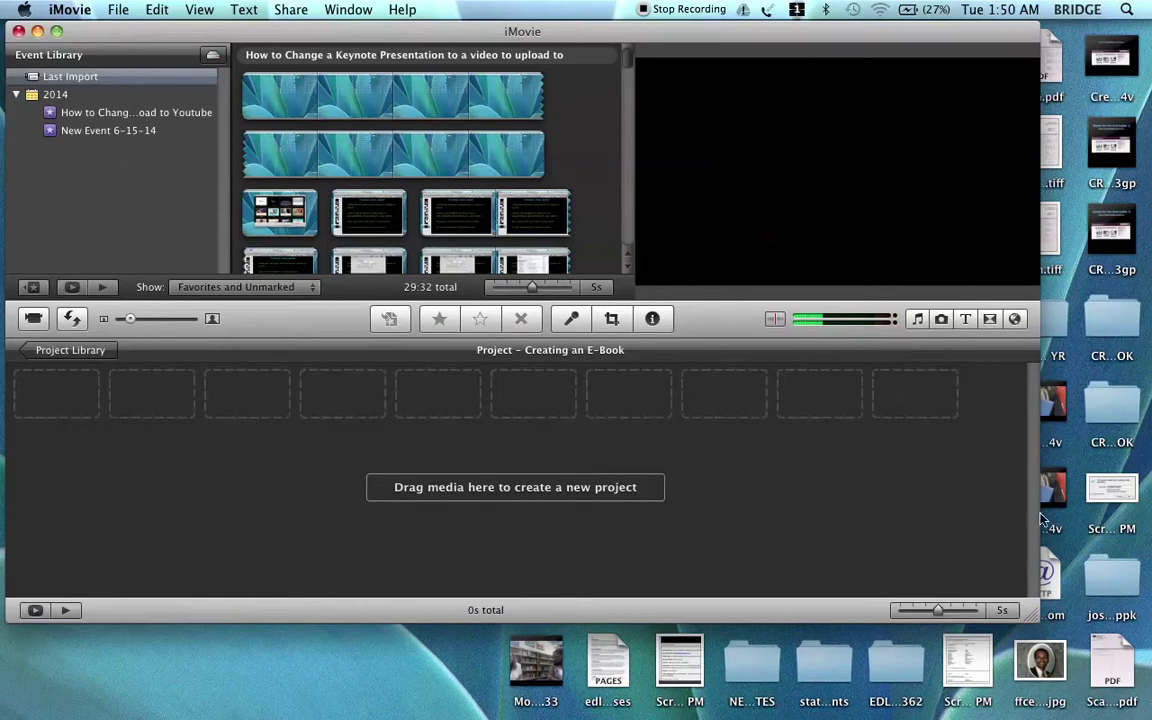
{"action": "left_click", "coordinate": [1108, 314]}
{"action": "double_click", "coordinate": [1108, 314]}
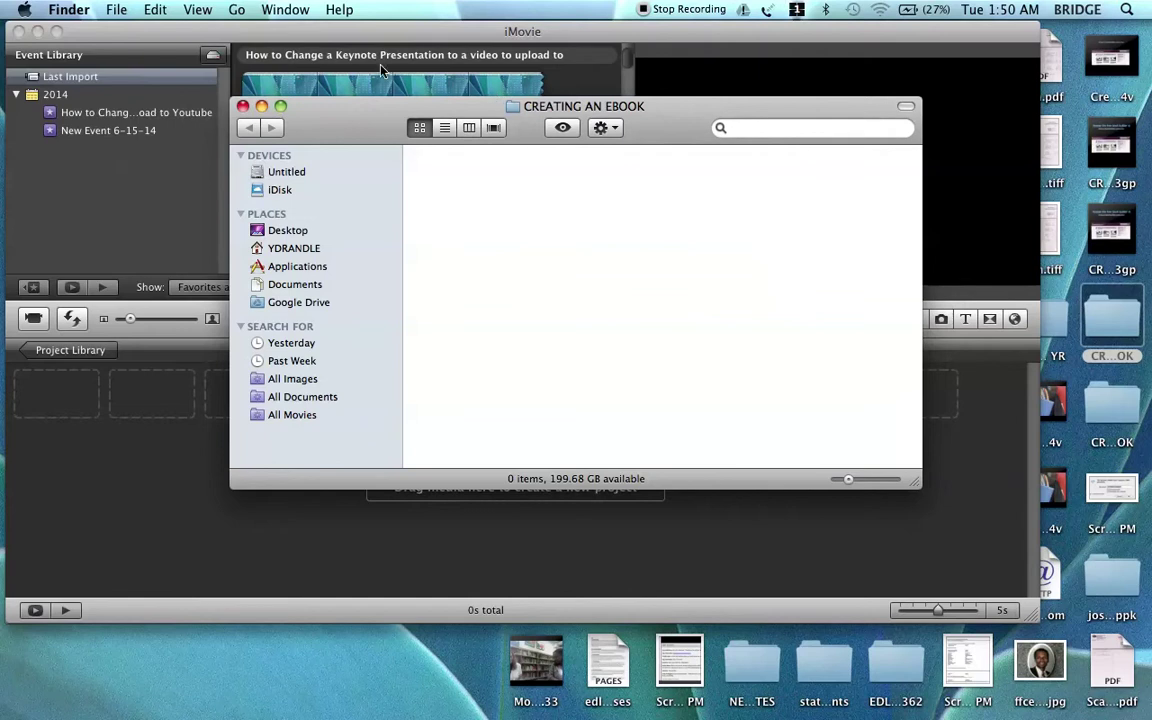
{"action": "left_click", "coordinate": [242, 106]}
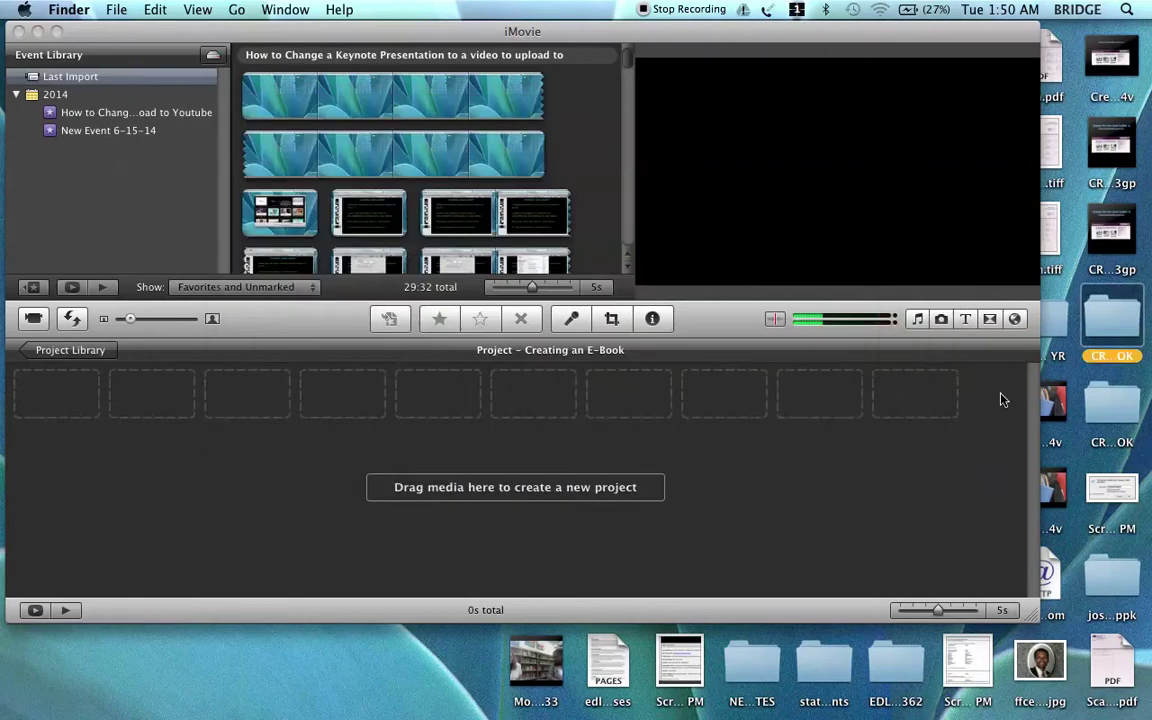
Step: Open the CREATING AN E-BOOK desktop folder and move its window below the project's empty clip slots
{"action": "left_click", "coordinate": [1121, 408]}
{"action": "double_click", "coordinate": [1121, 408]}
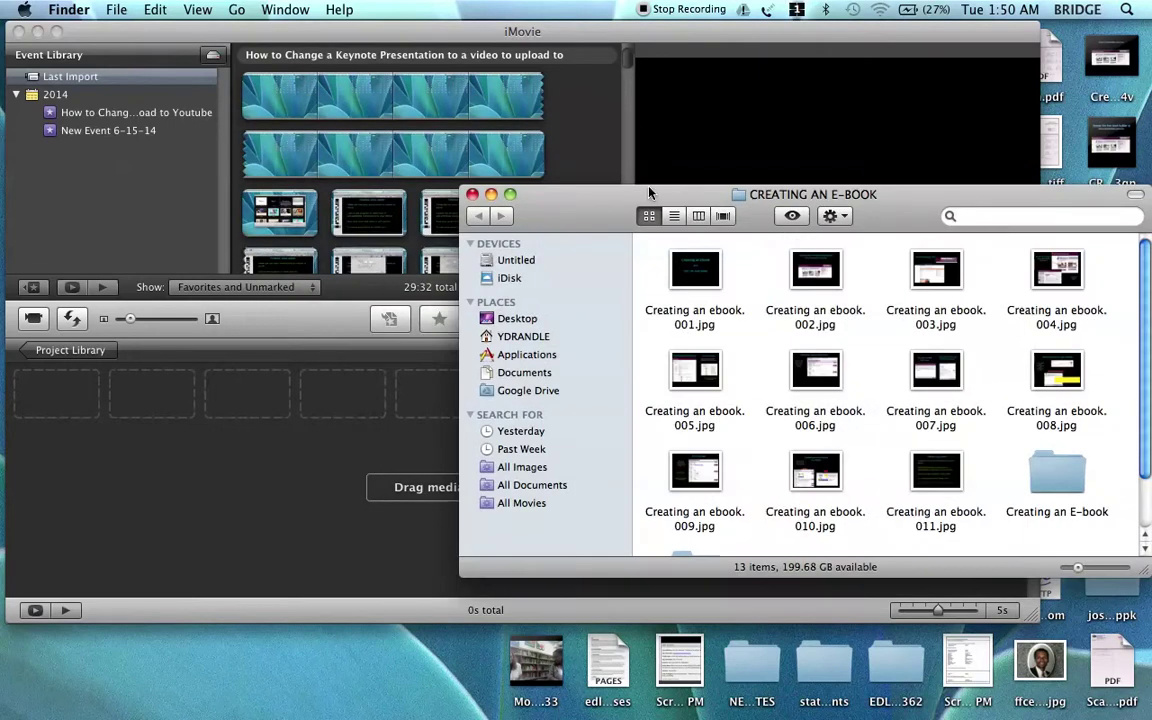
{"action": "left_click_drag", "start_coordinate": [589, 214], "coordinate": [136, 528]}
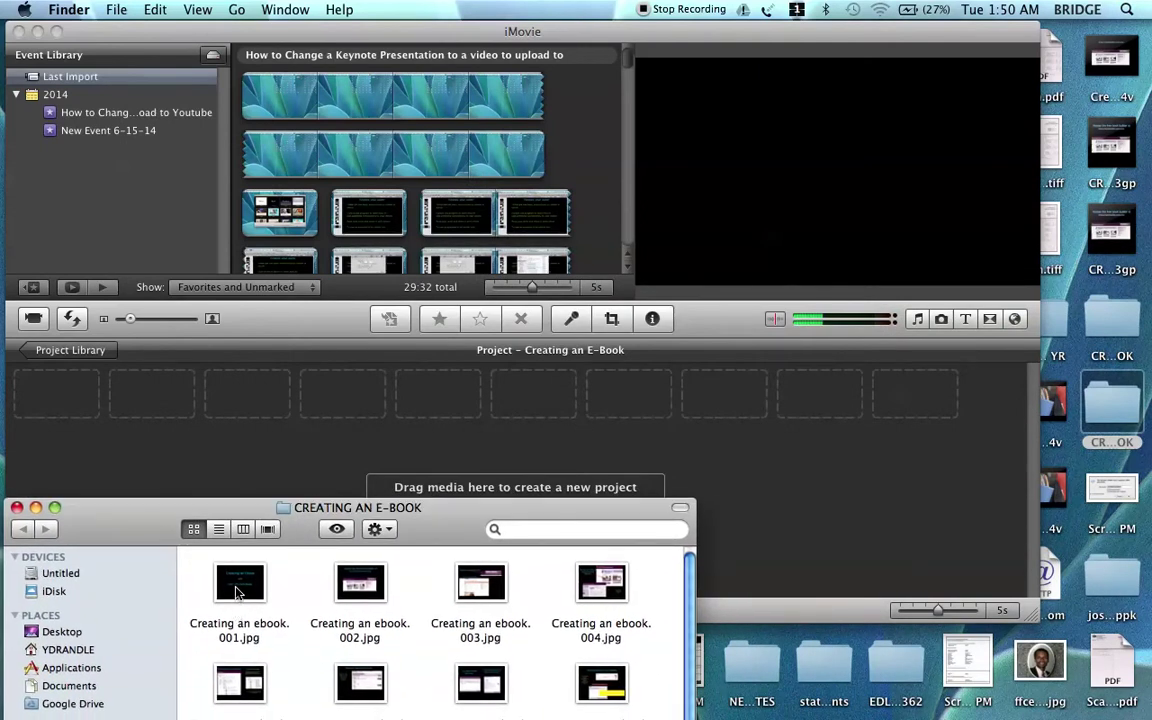
Step: Add slide images 001 to 005 to the project in order and minimize the folder window
{"action": "left_click_drag", "start_coordinate": [237, 592], "coordinate": [238, 530]}
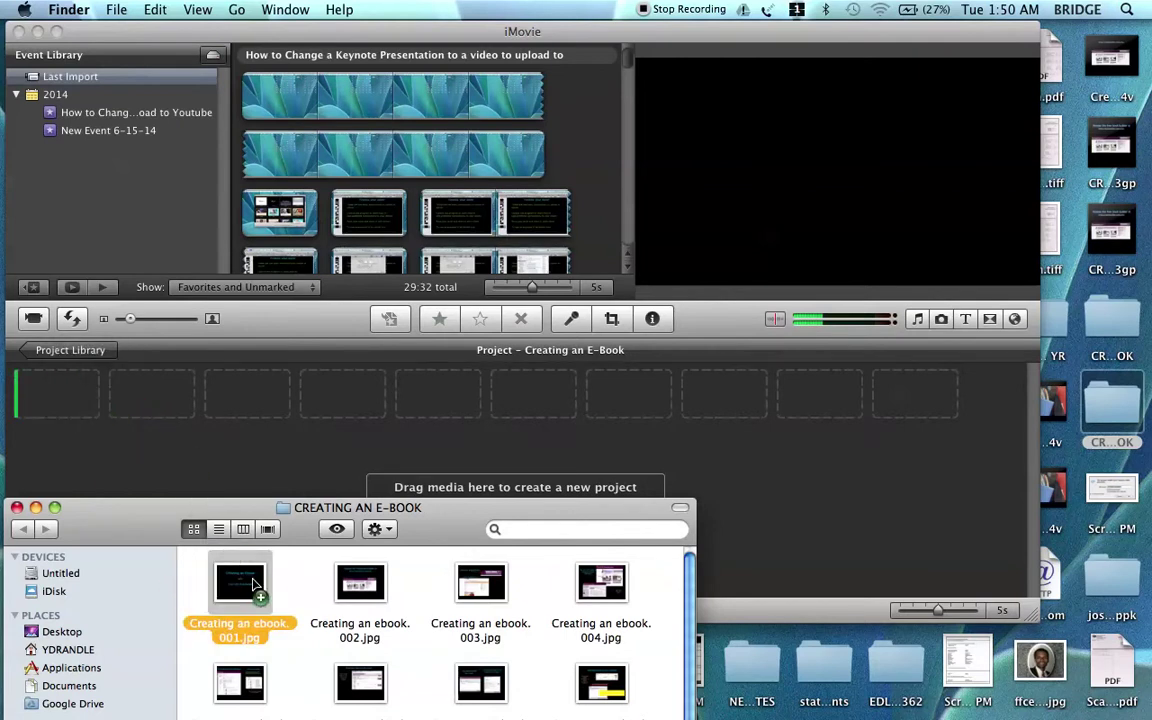
{"action": "left_click", "coordinate": [360, 582]}
{"action": "left_click_drag", "start_coordinate": [362, 582], "coordinate": [250, 540]}
{"action": "left_click_drag", "start_coordinate": [240, 683], "coordinate": [496, 447]}
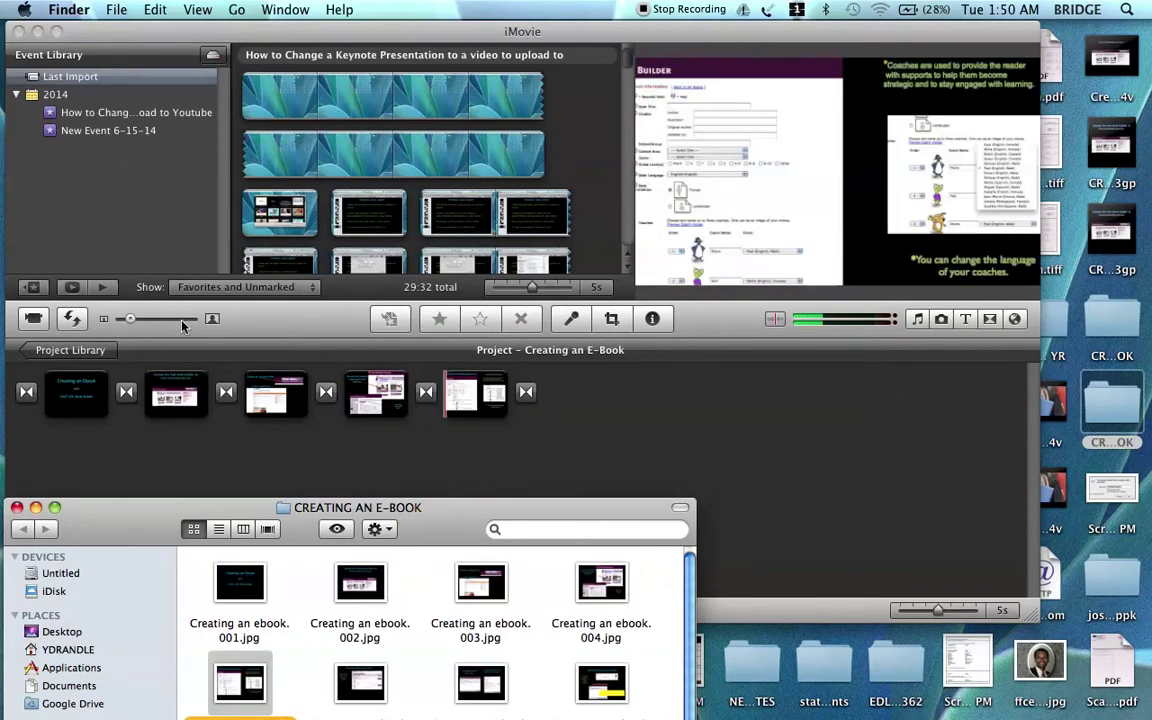
{"action": "left_click", "coordinate": [36, 507]}
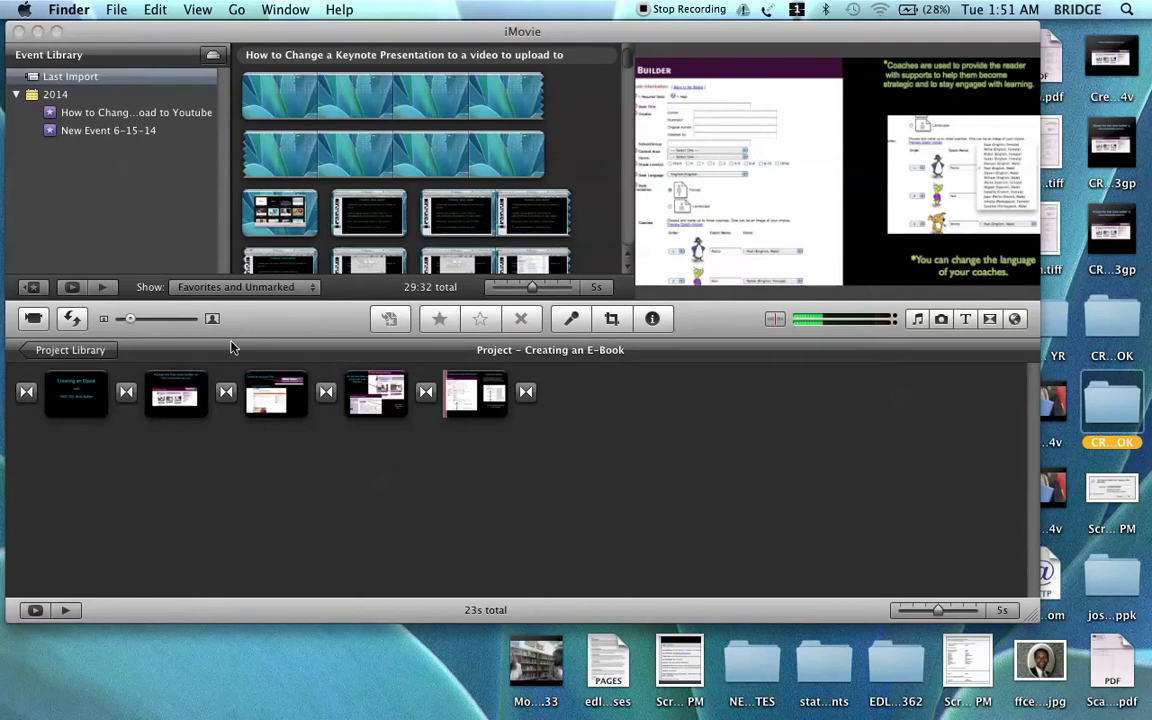
Step: Play the project from its first clip and enlarge the iMovie window to fill the screen
{"action": "left_click", "coordinate": [55, 398]}
{"action": "left_click", "coordinate": [55, 398]}
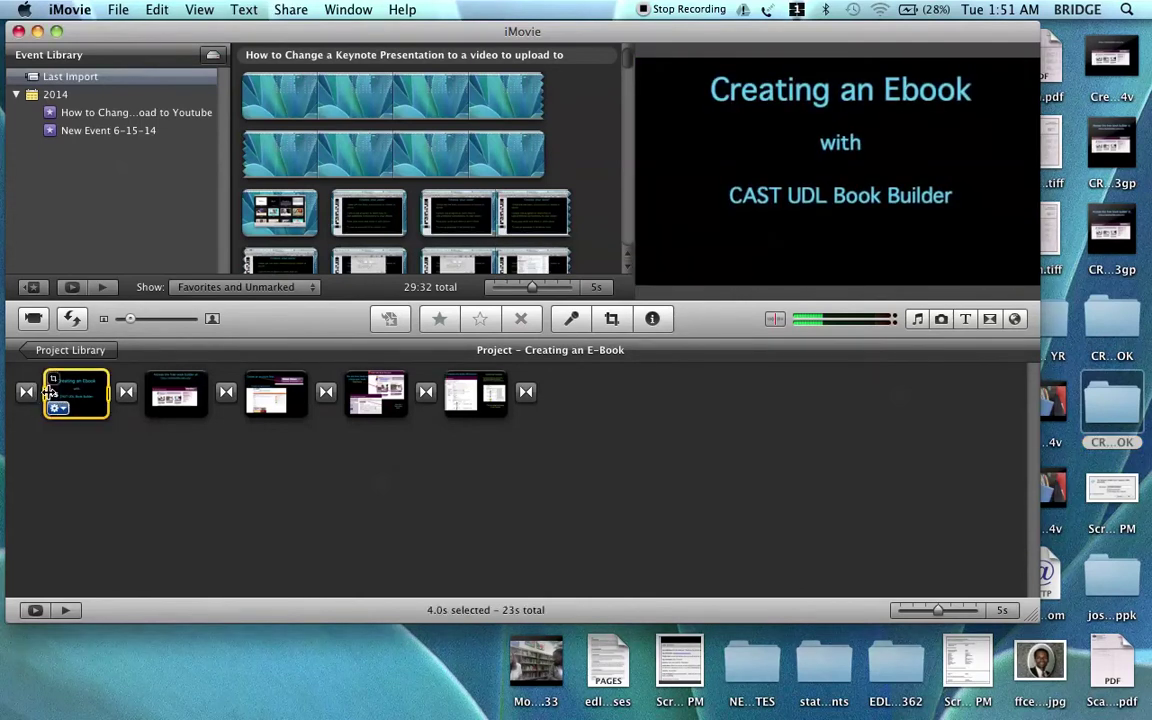
{"action": "key", "text": "space"}
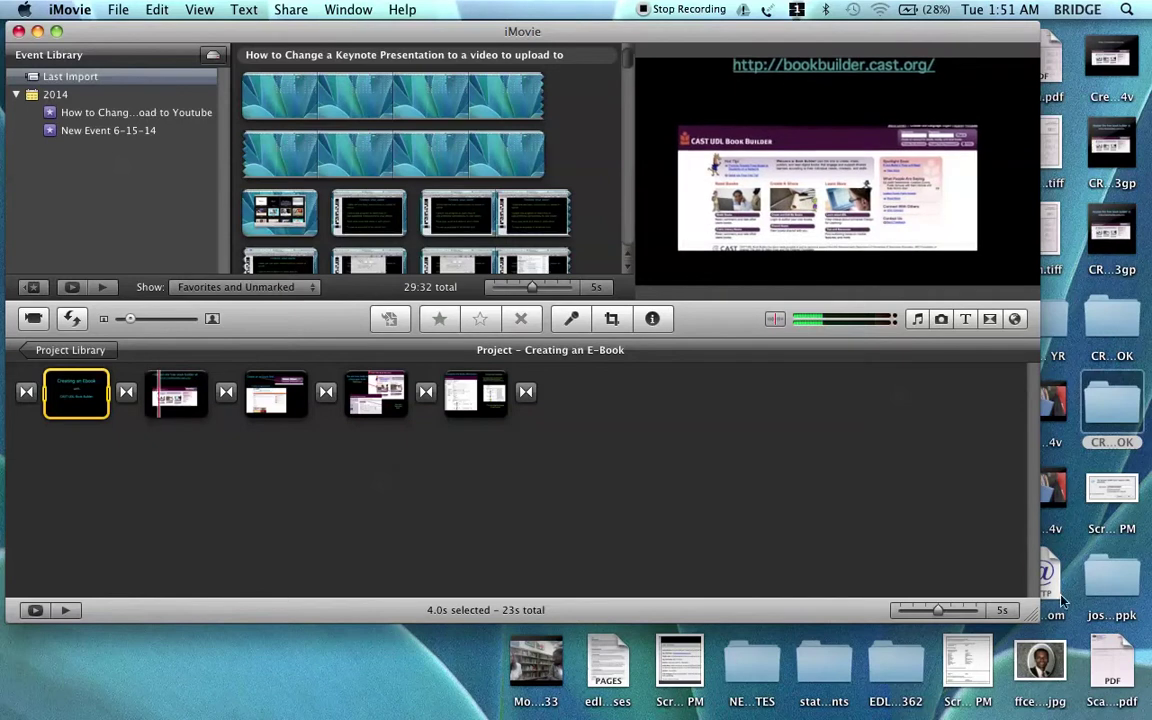
{"action": "left_click_drag", "start_coordinate": [1036, 612], "coordinate": [1140, 706]}
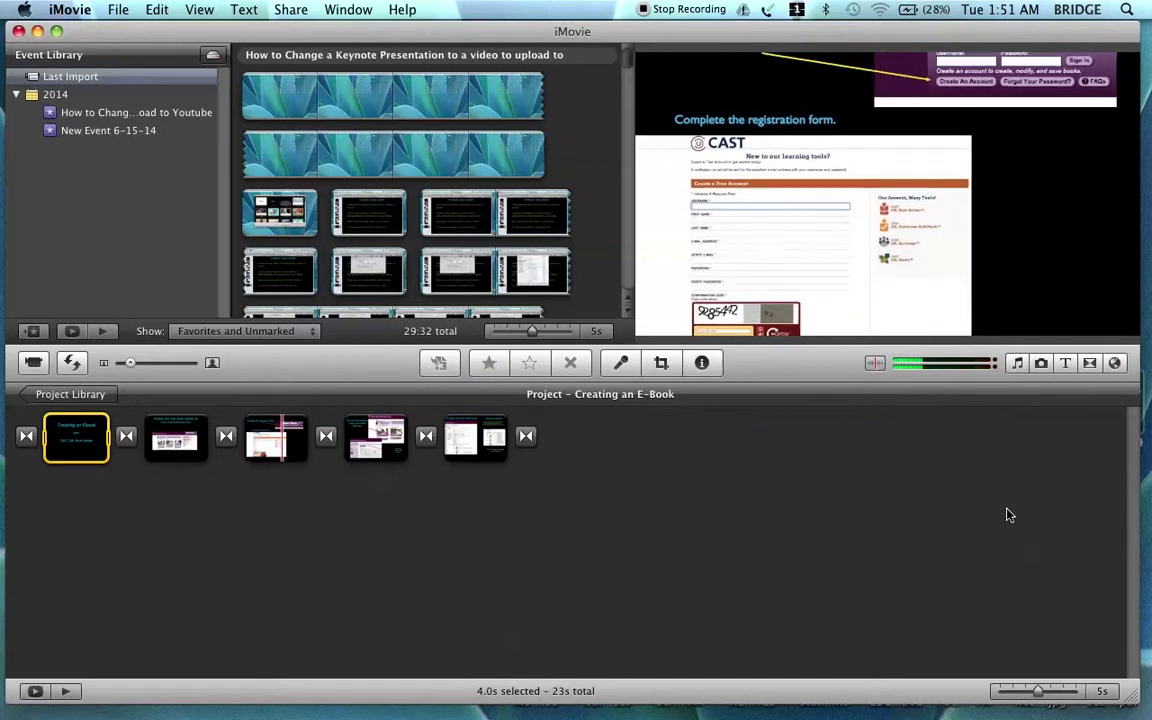
{"action": "left_click", "coordinate": [108, 654]}
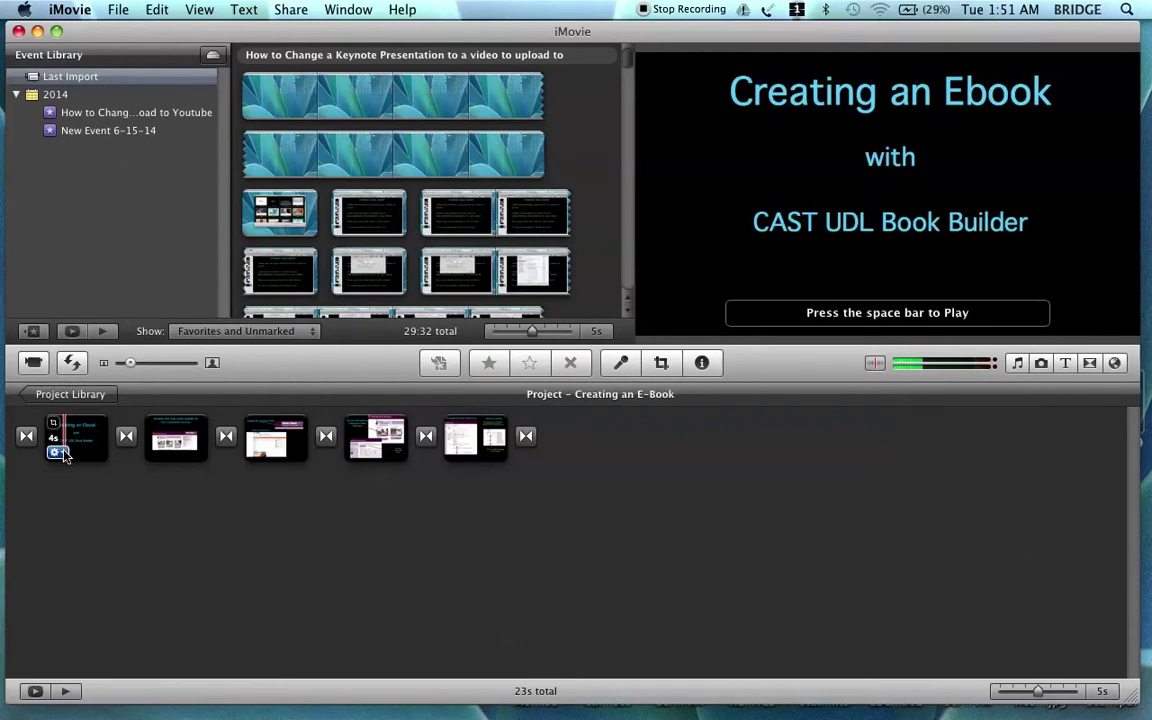
Step: Set the duration of the first clip, the title slide, to 6.0 seconds and play it back
{"action": "right_click", "coordinate": [62, 455]}
{"action": "left_click", "coordinate": [62, 455]}
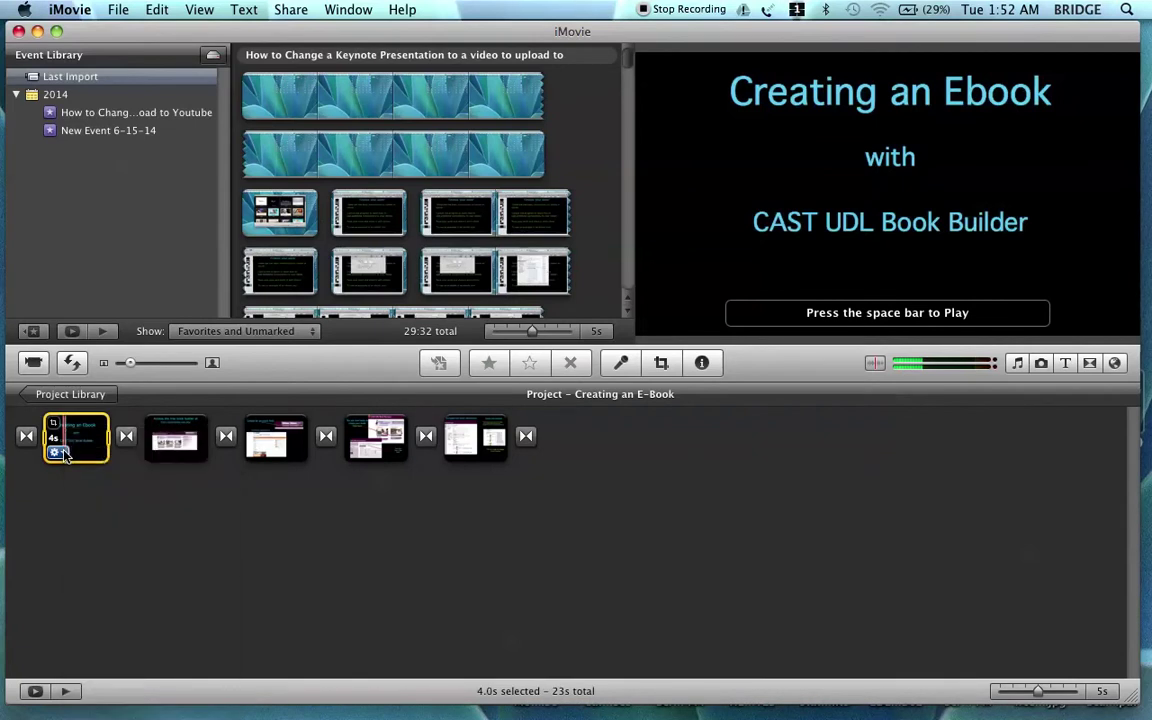
{"action": "left_click", "coordinate": [62, 455]}
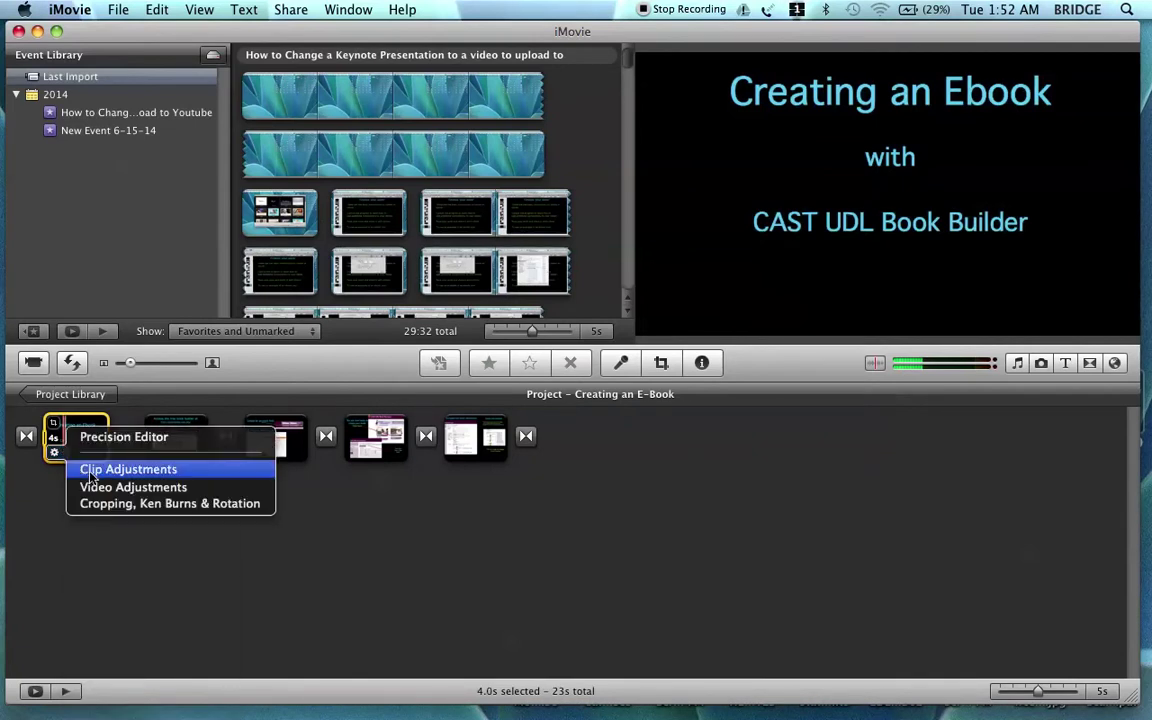
{"action": "left_click", "coordinate": [91, 472]}
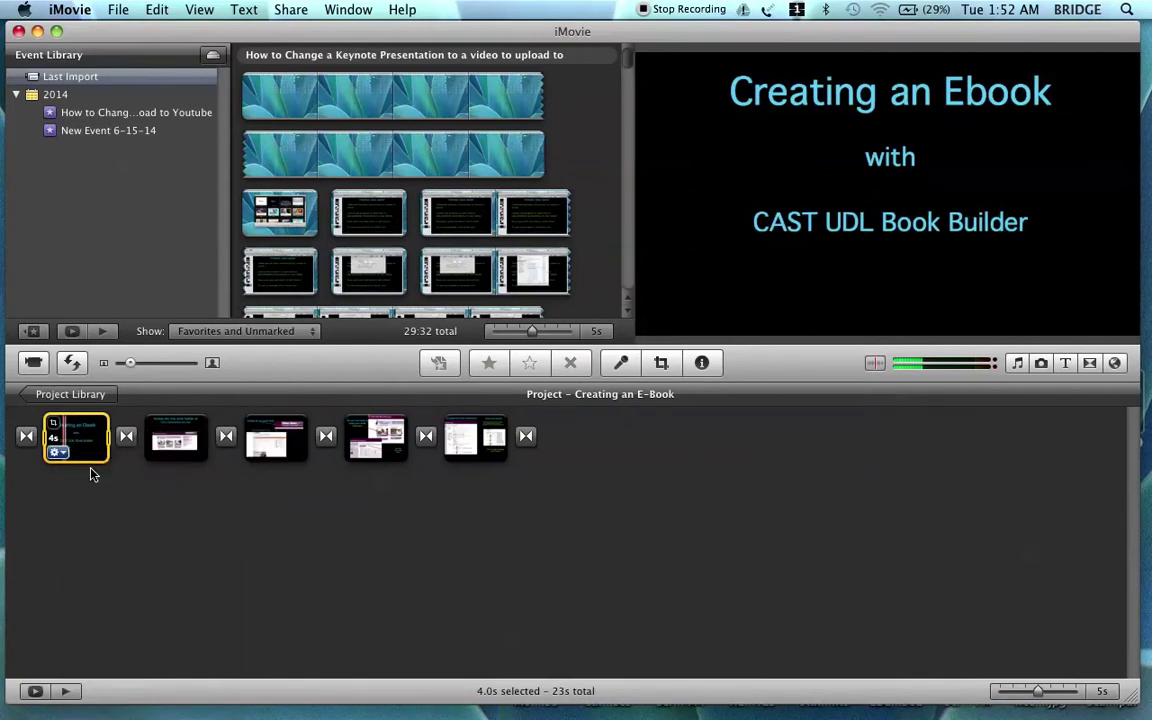
{"action": "left_click", "coordinate": [187, 435]}
{"action": "type", "text": "6.0"}
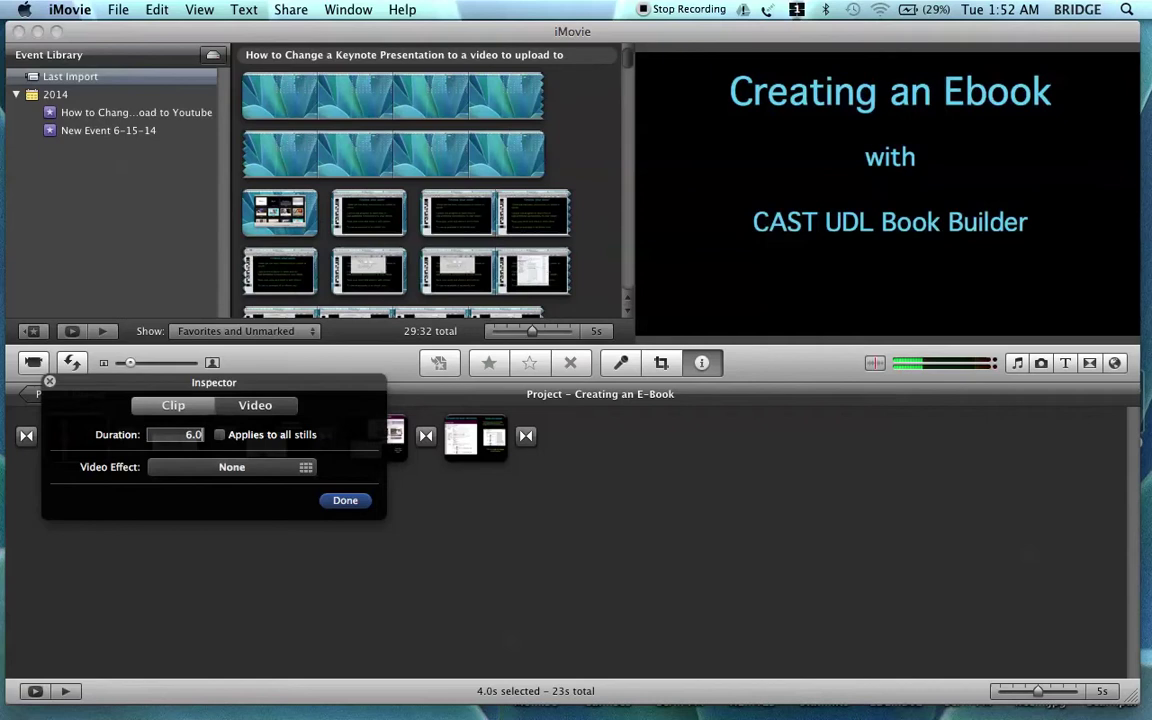
{"action": "left_click", "coordinate": [345, 501]}
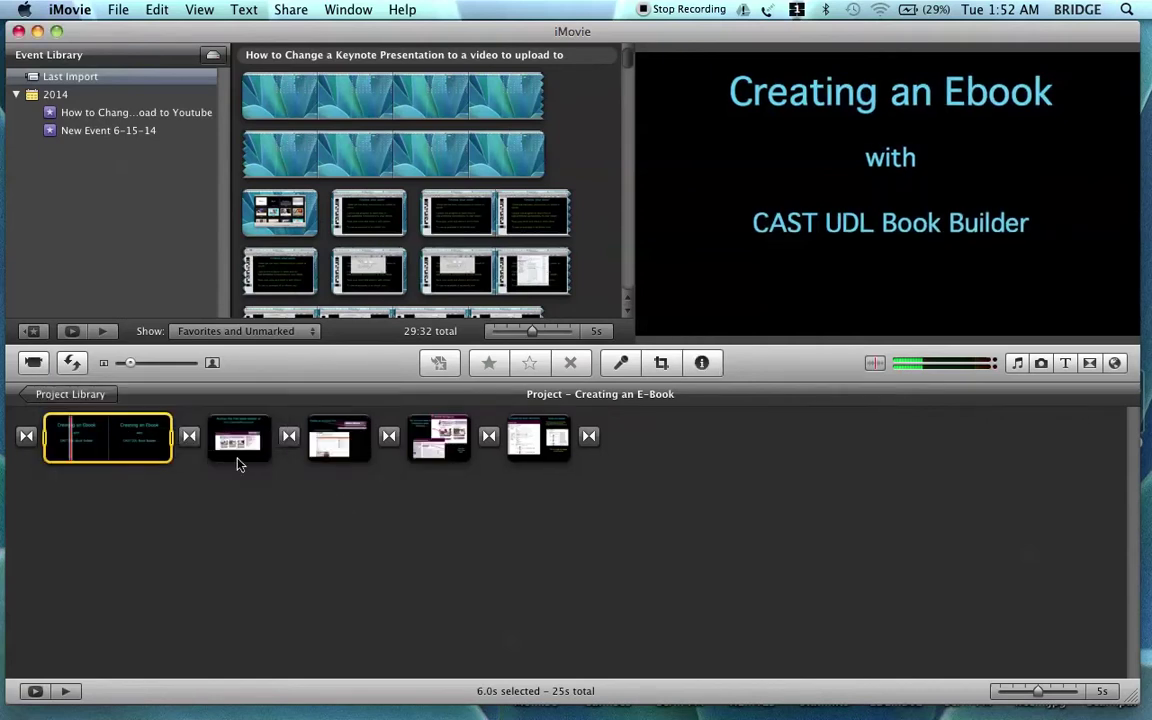
{"action": "key", "text": "space"}
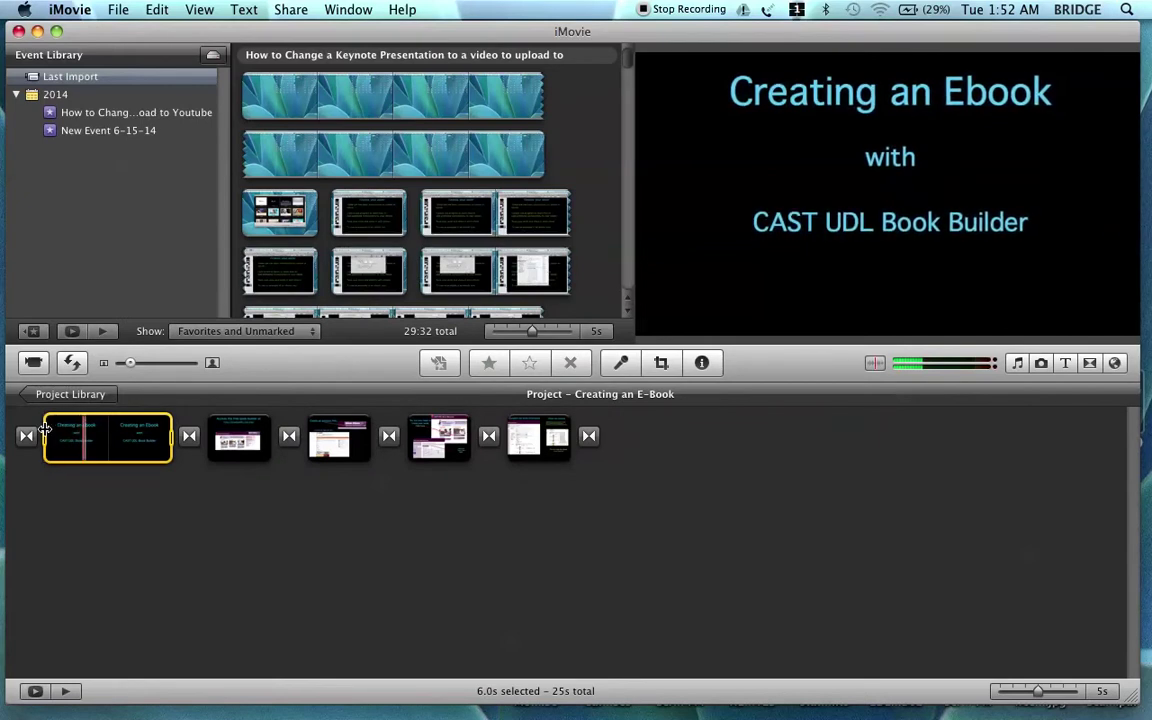
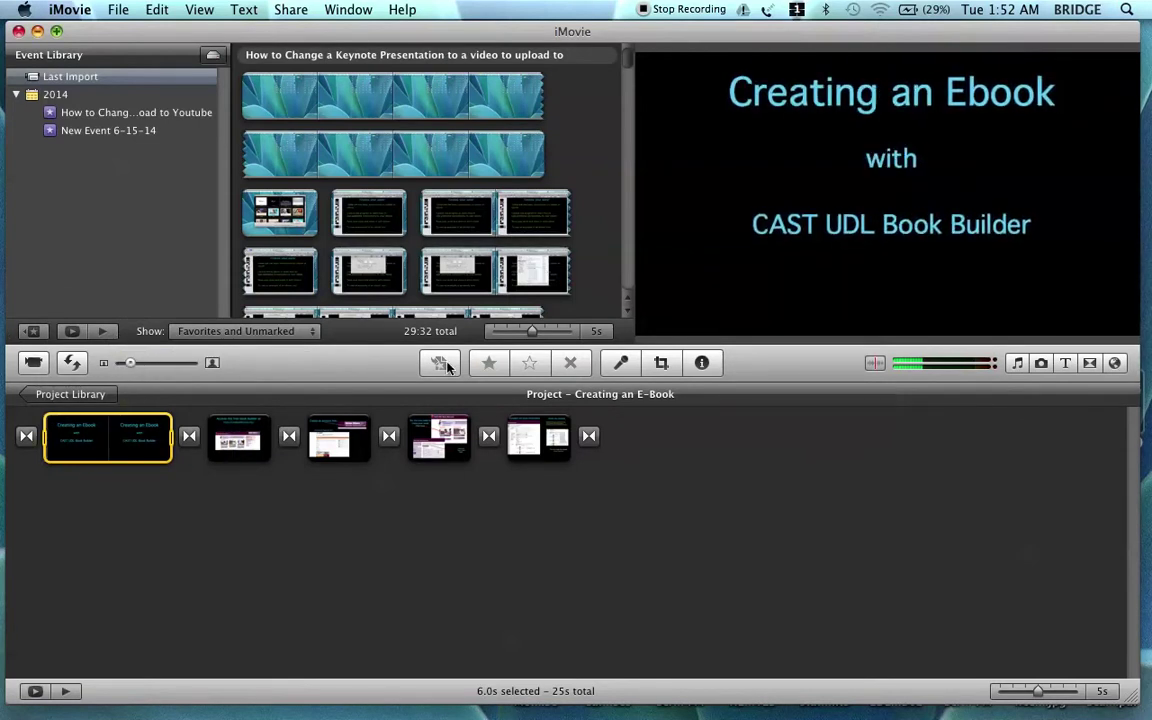
Step: Try to record a voiceover over the title slide clip from the built-in input
{"action": "left_click", "coordinate": [621, 361]}
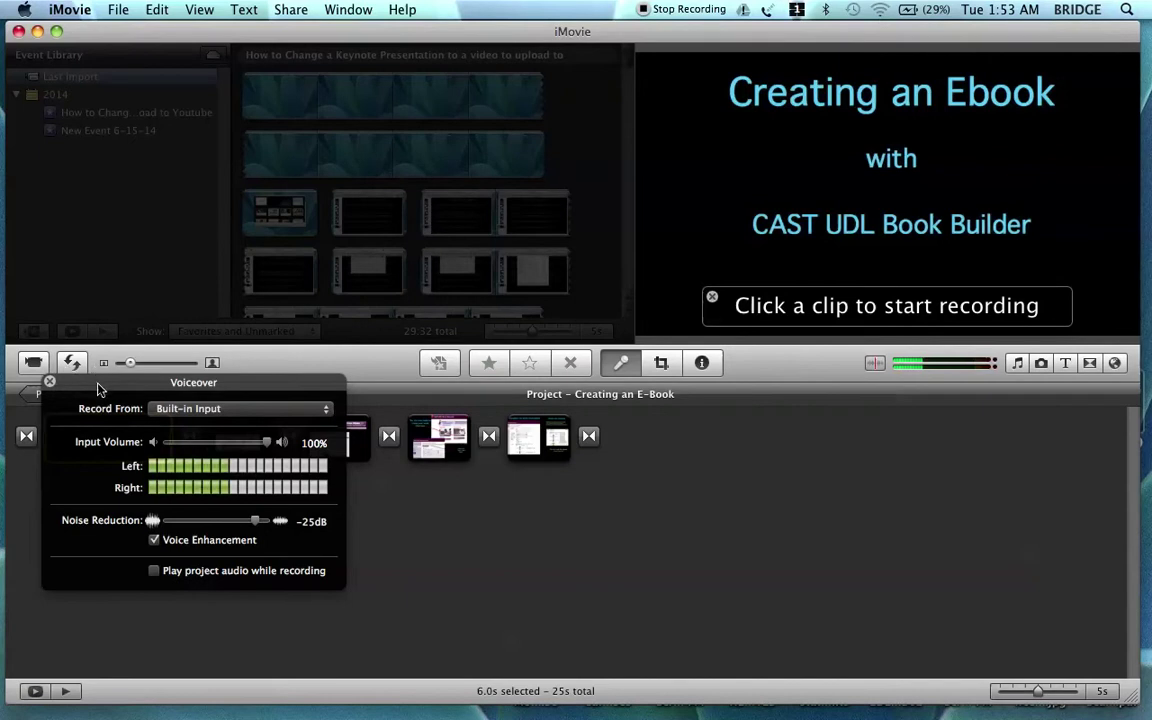
{"action": "left_click_drag", "start_coordinate": [98, 384], "coordinate": [103, 564]}
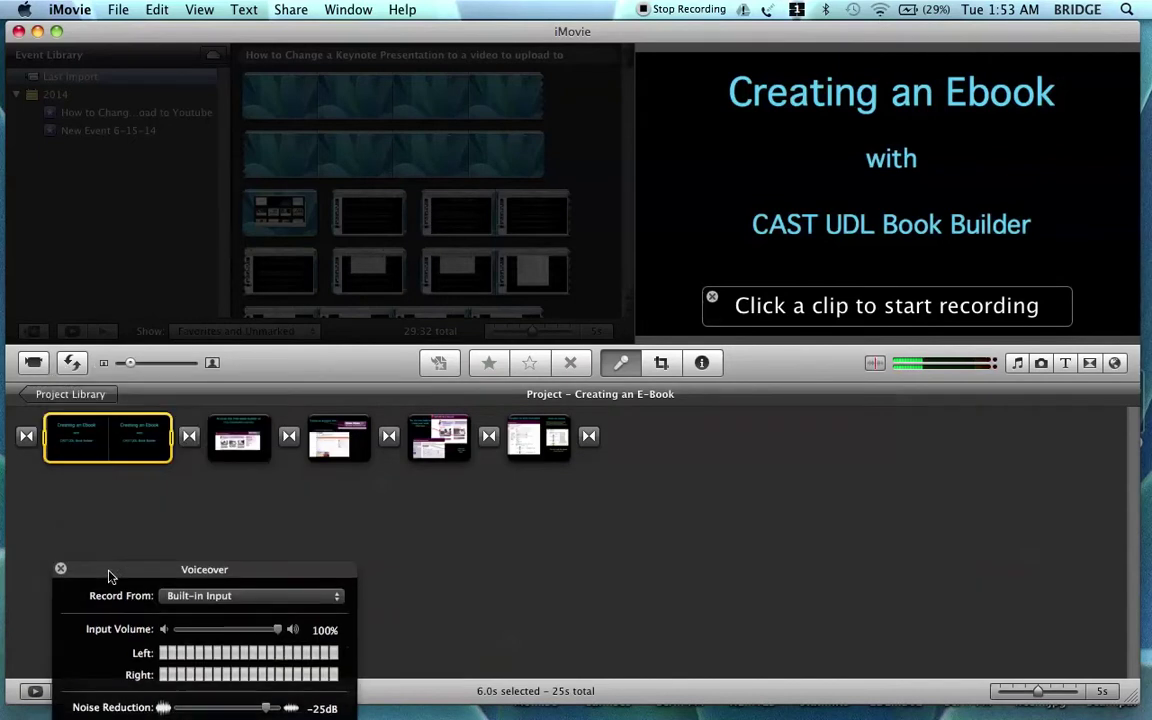
{"action": "left_click", "coordinate": [51, 441]}
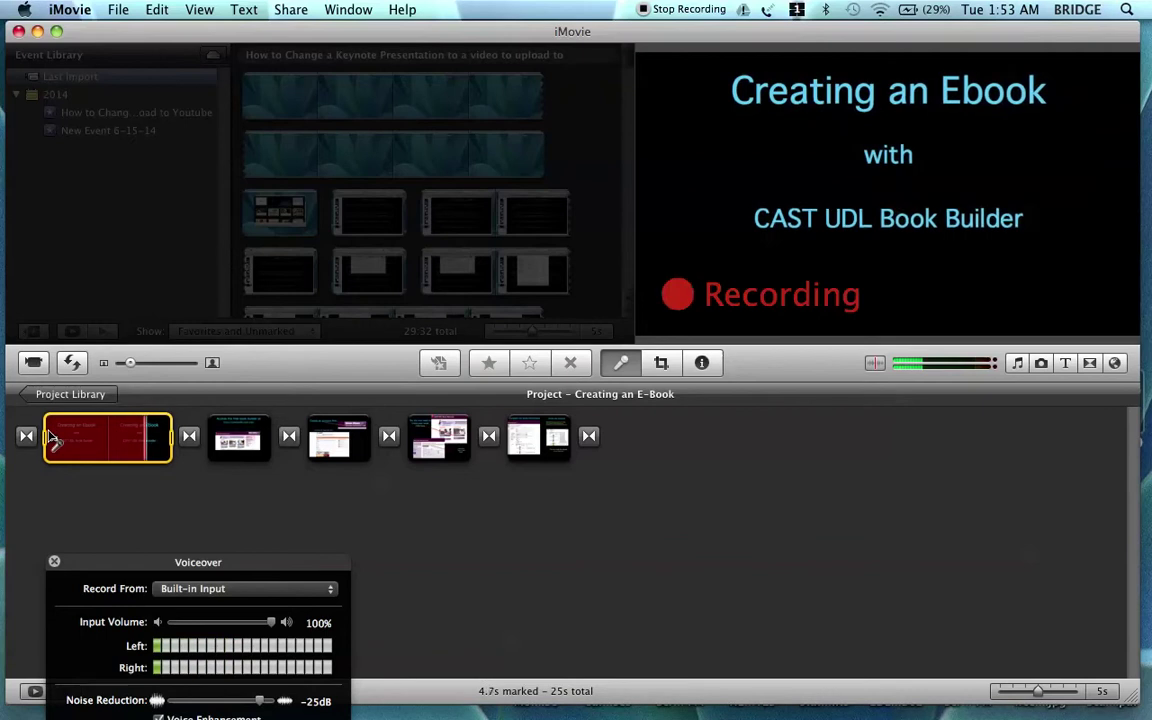
{"action": "left_click", "coordinate": [55, 422]}
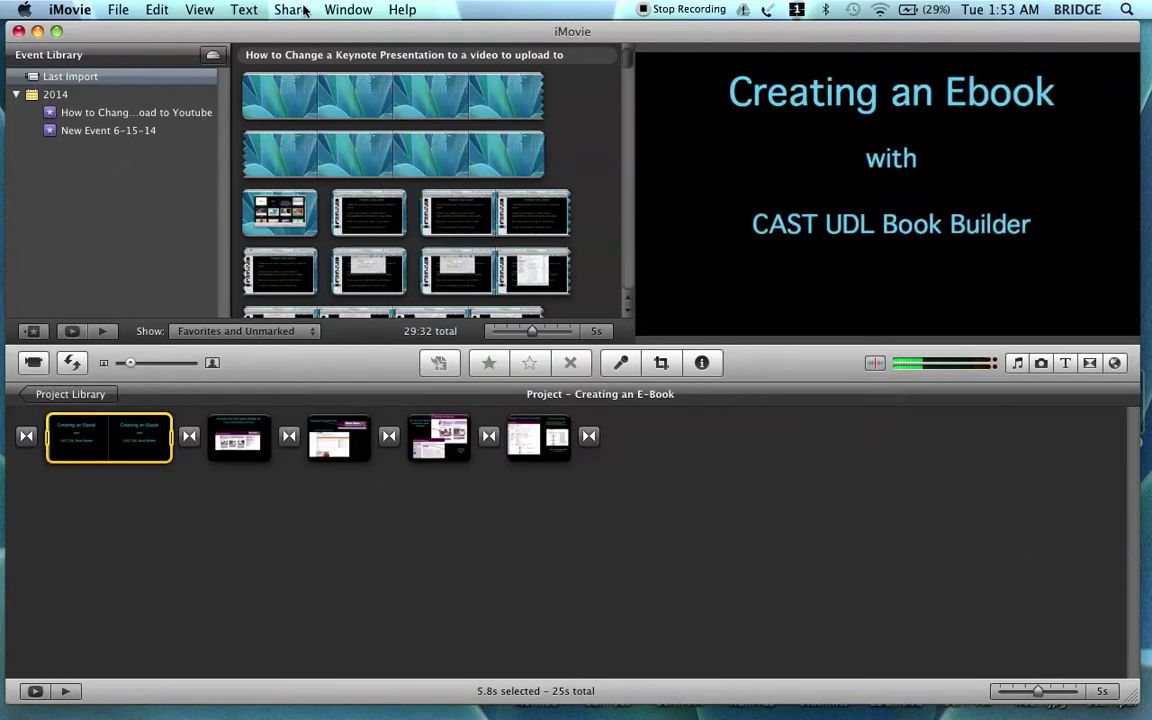
{"action": "left_click", "coordinate": [158, 10]}
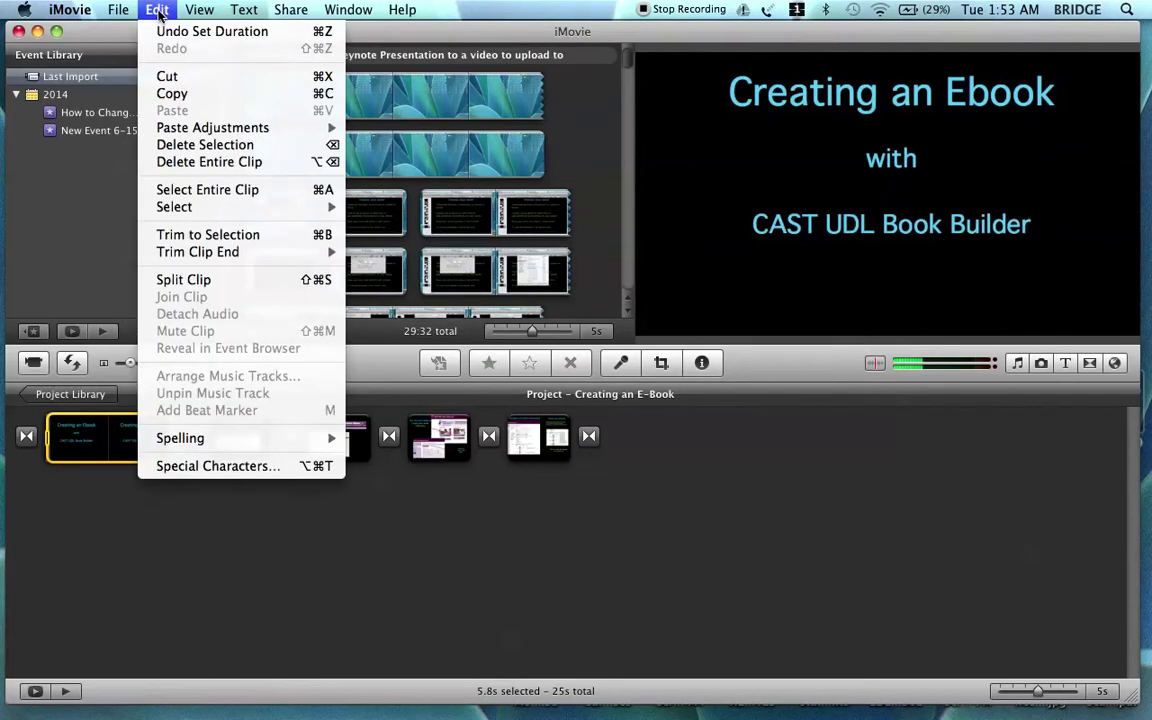
{"action": "left_click", "coordinate": [162, 520]}
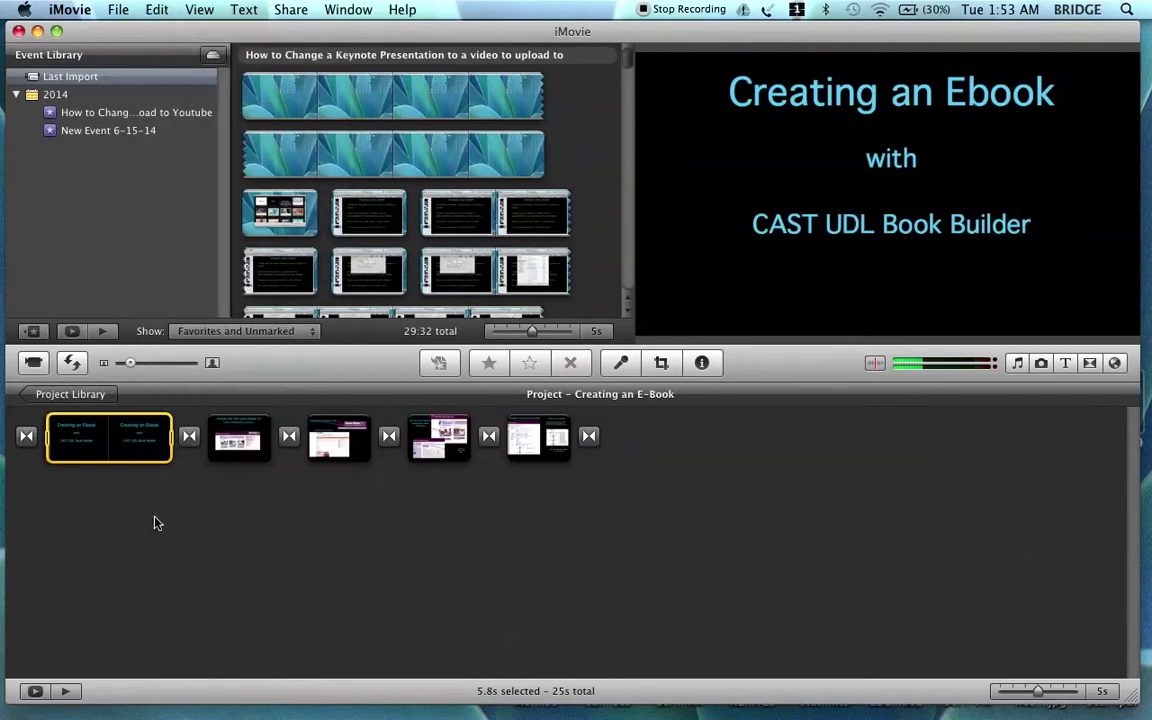
Step: Record a voiceover of about 4.3 s from the start of the title slide clip, and leave voiceover recording
{"action": "left_click", "coordinate": [56, 452]}
{"action": "left_click", "coordinate": [68, 443]}
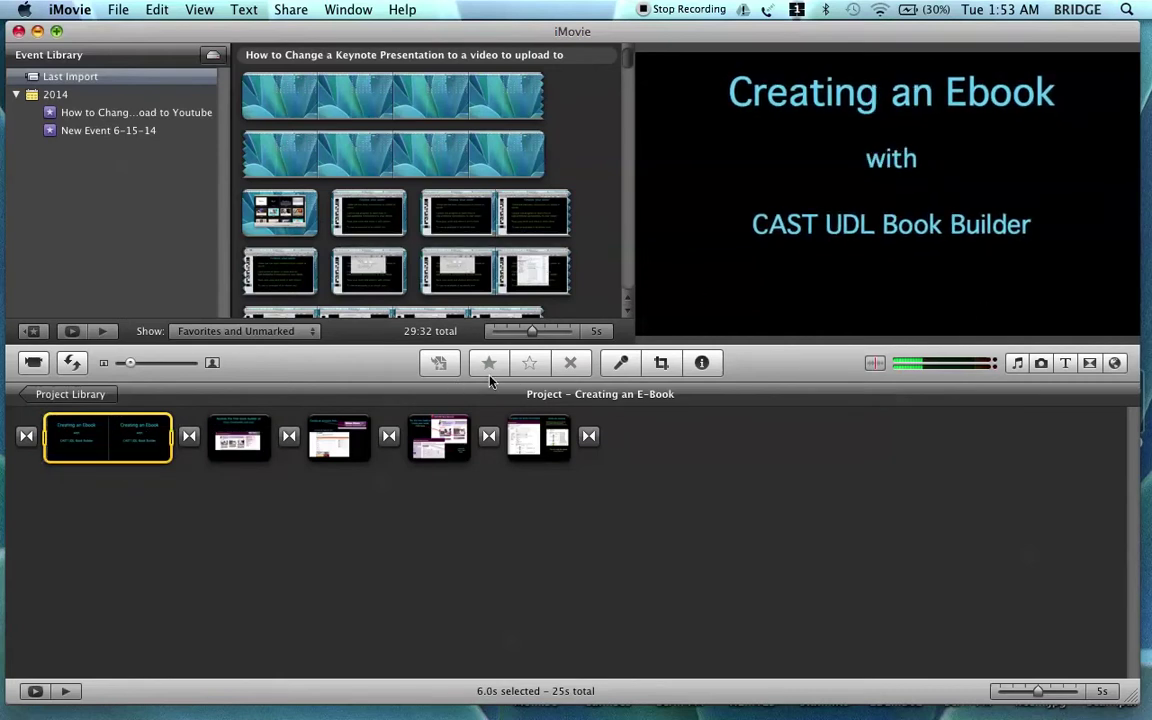
{"action": "left_click", "coordinate": [621, 363]}
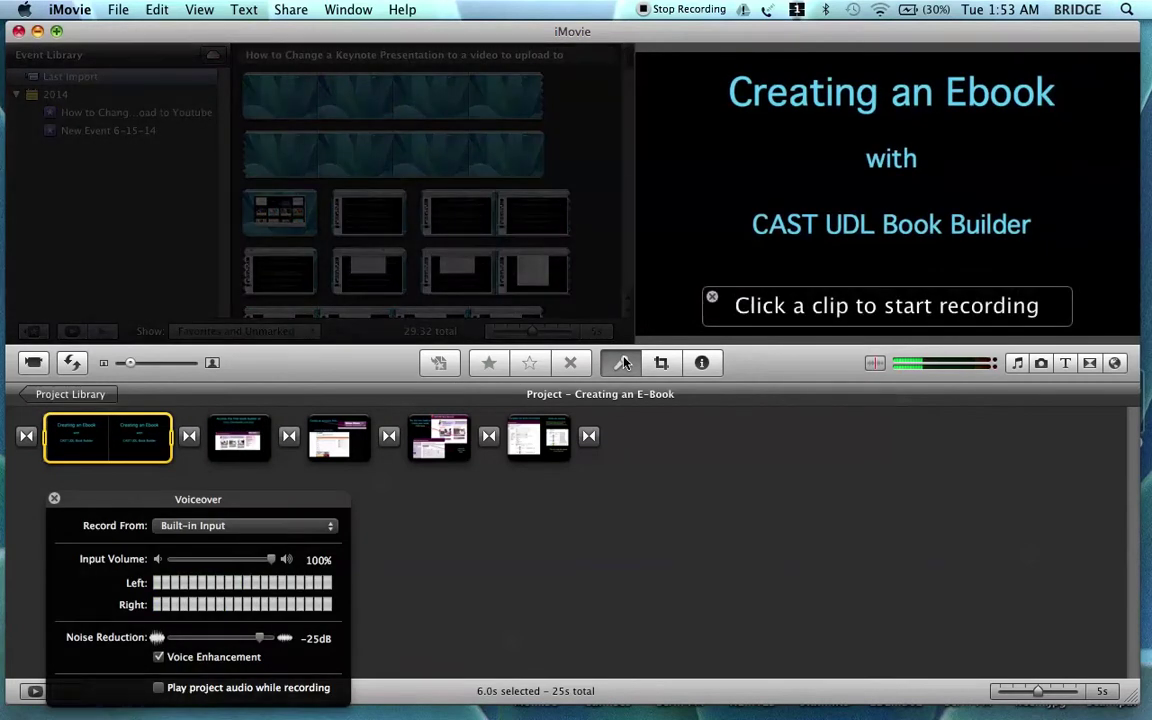
{"action": "left_click", "coordinate": [50, 443]}
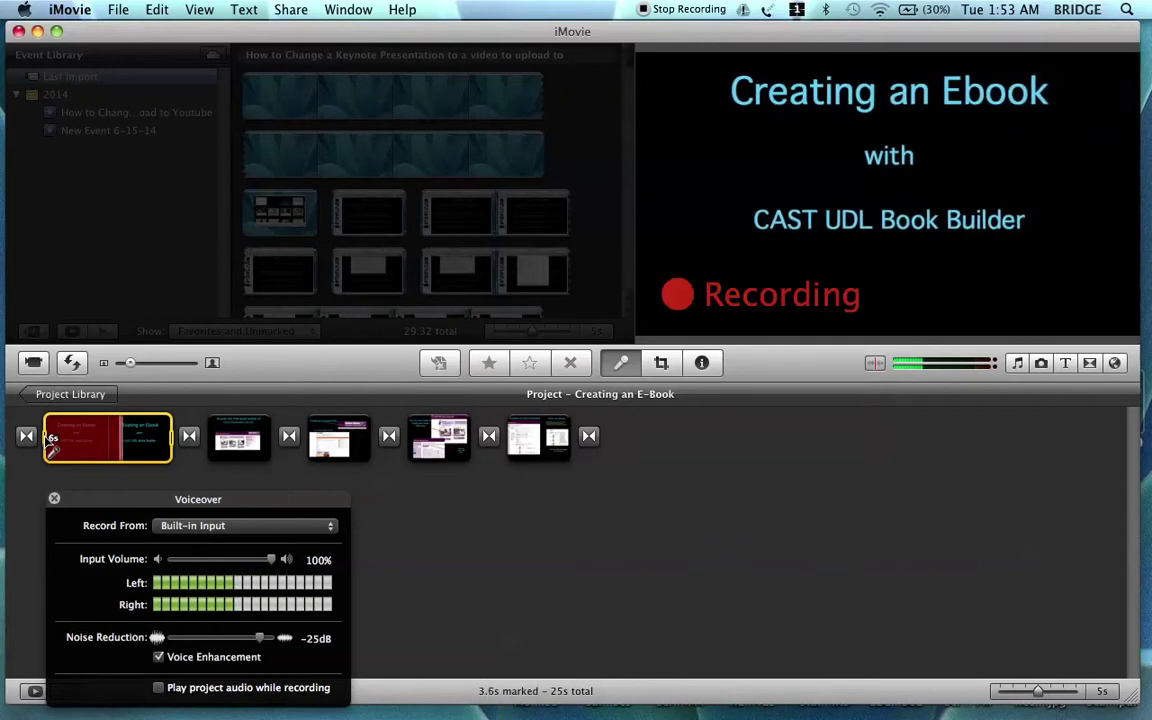
{"action": "left_click", "coordinate": [50, 440]}
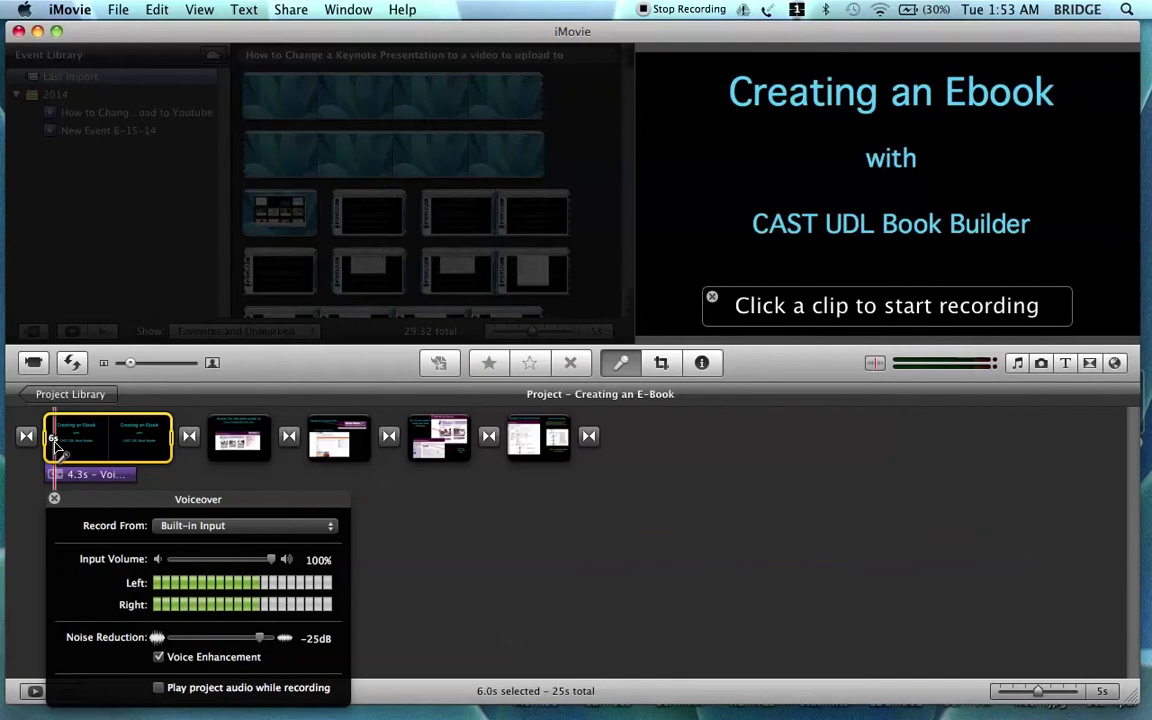
{"action": "left_click", "coordinate": [51, 452]}
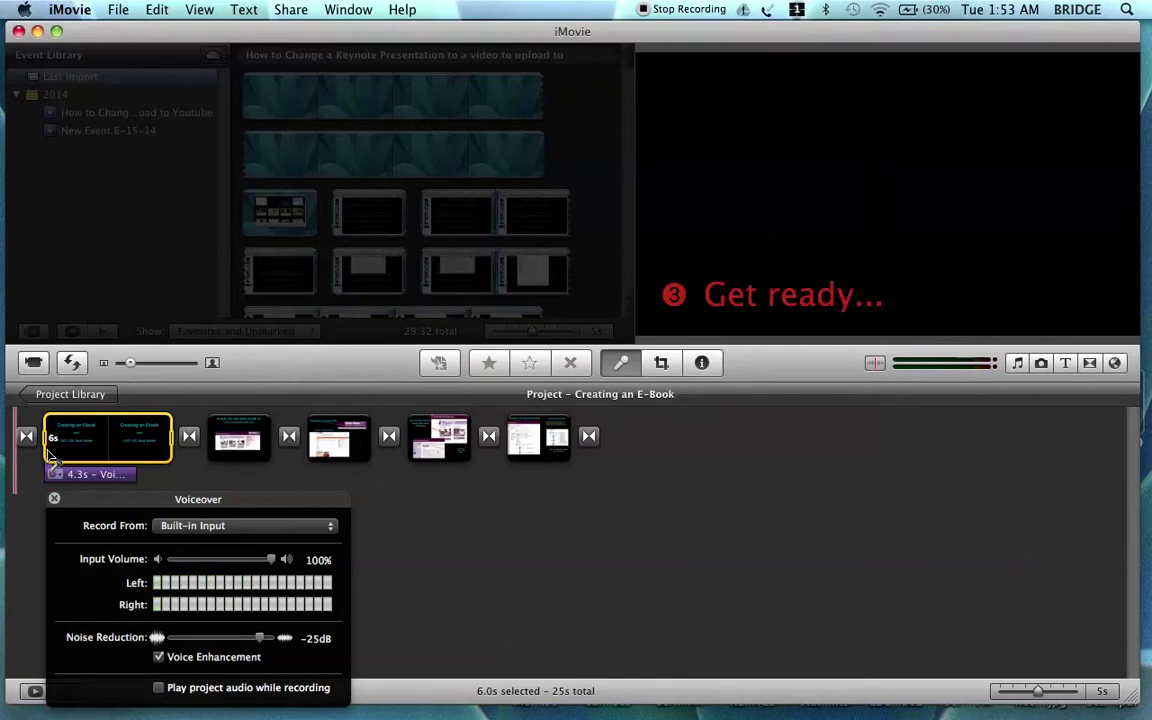
{"action": "left_click", "coordinate": [51, 452]}
{"action": "key", "text": "Escape"}
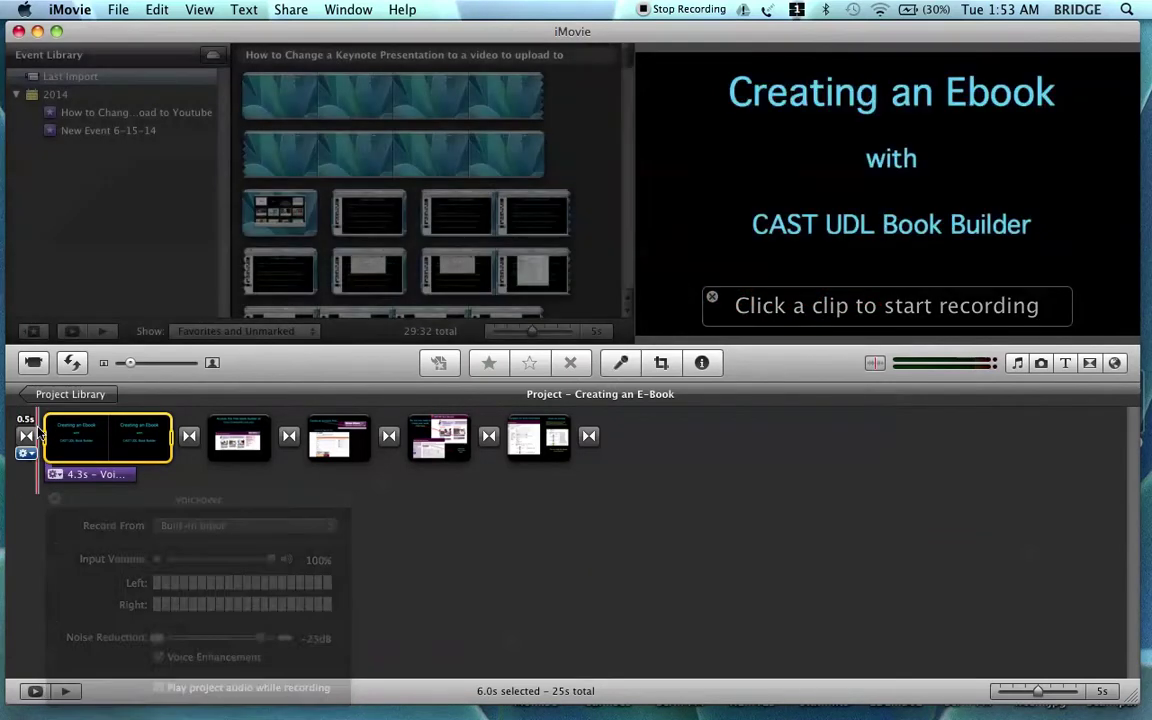
Step: Play the project from the title slide clip to hear its voiceover
{"action": "key", "text": "space"}
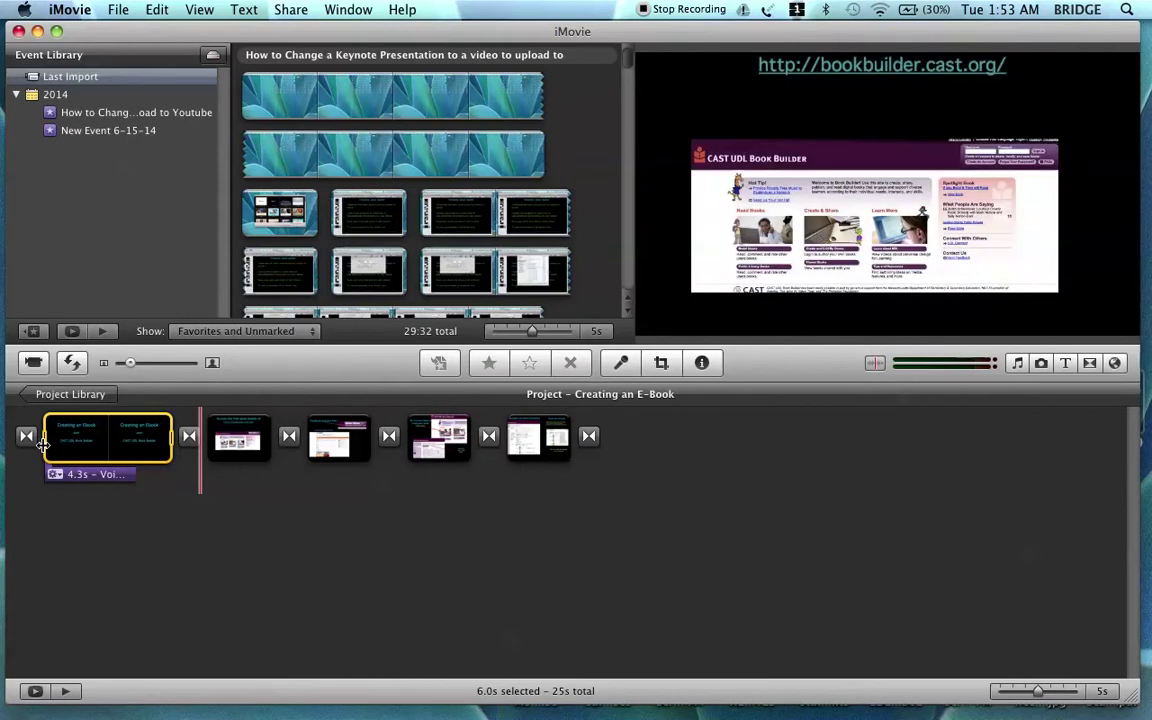
{"action": "left_click", "coordinate": [43, 444]}
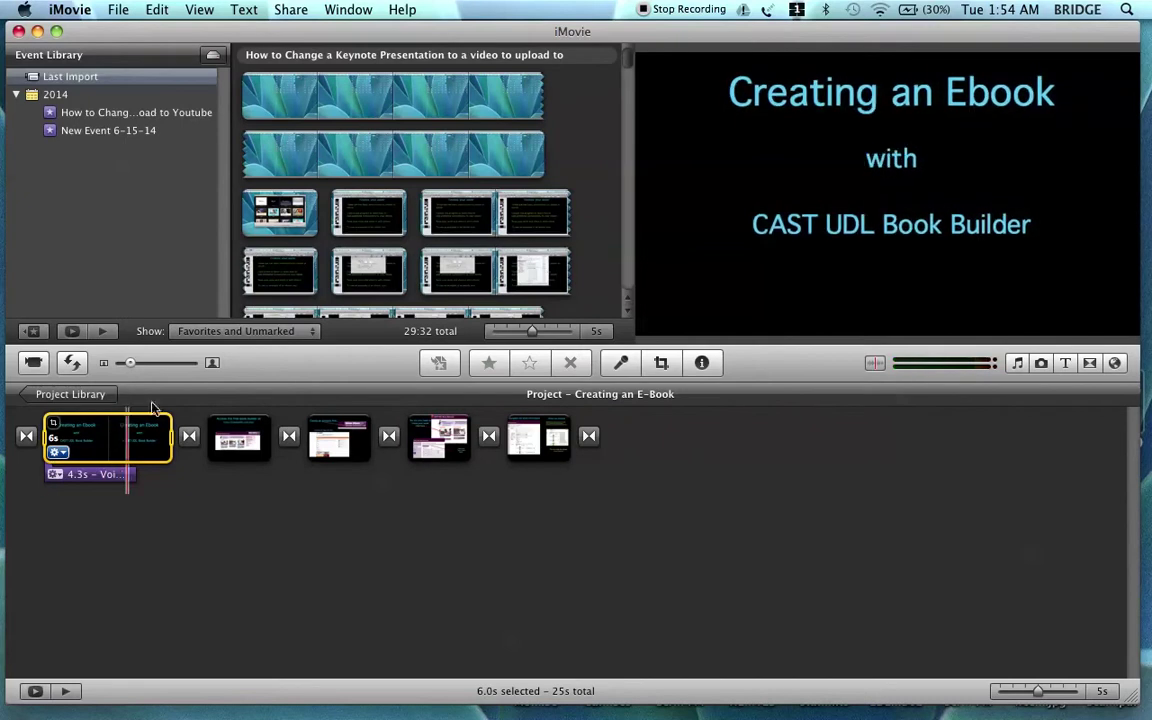
{"action": "left_click", "coordinate": [206, 416]}
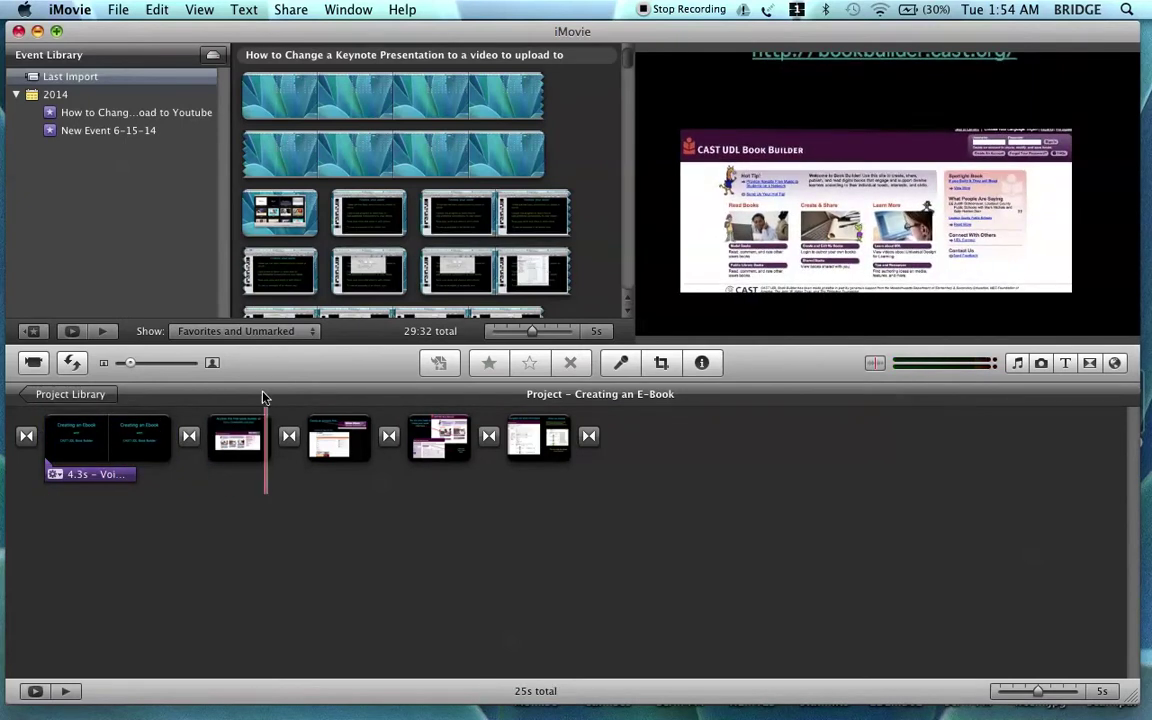
Step: Select the second clip and preview 44th Street Short.caf from the iLife Sound Effects
{"action": "left_click", "coordinate": [215, 440]}
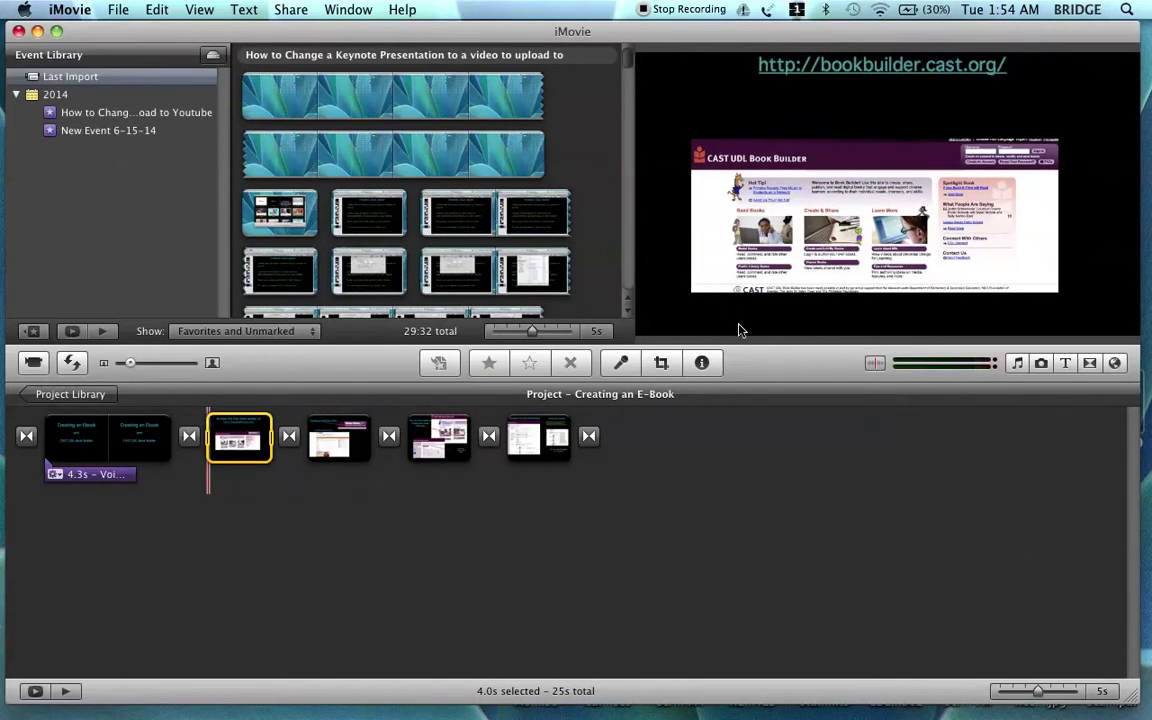
{"action": "left_click", "coordinate": [1018, 364]}
{"action": "scroll", "coordinate": [818, 452], "scroll_direction": "down", "scroll_amount": 3}
{"action": "scroll", "coordinate": [800, 470], "scroll_direction": "up", "scroll_amount": 3}
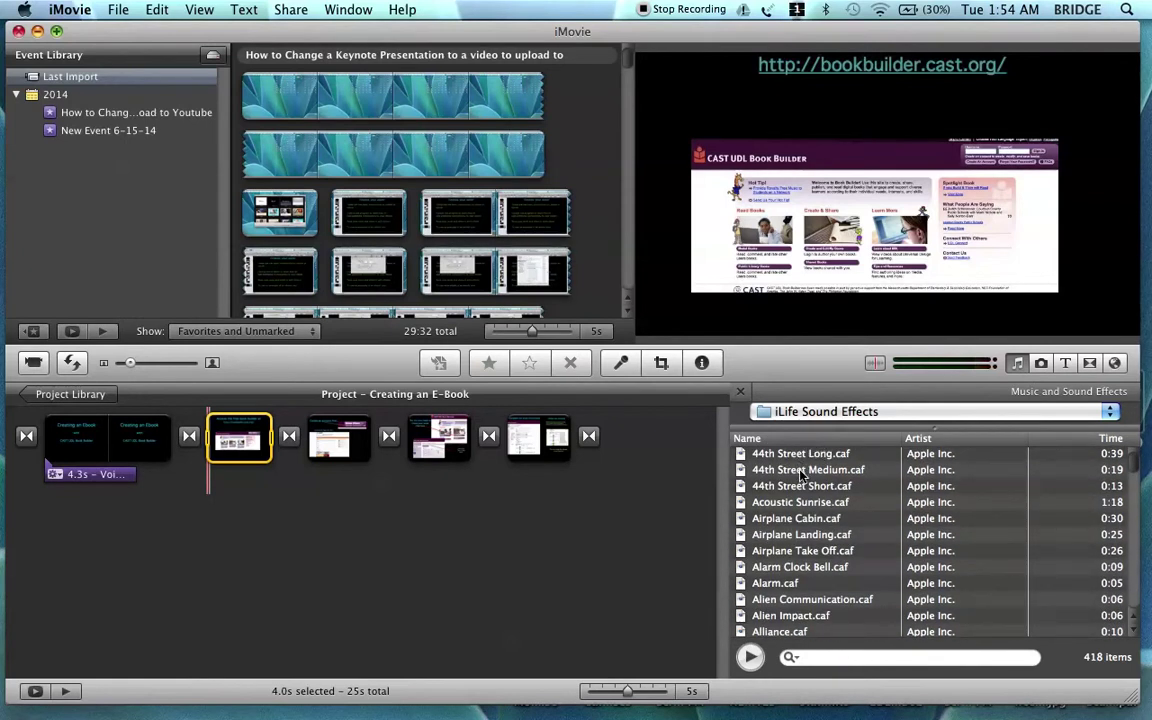
{"action": "left_click", "coordinate": [793, 488]}
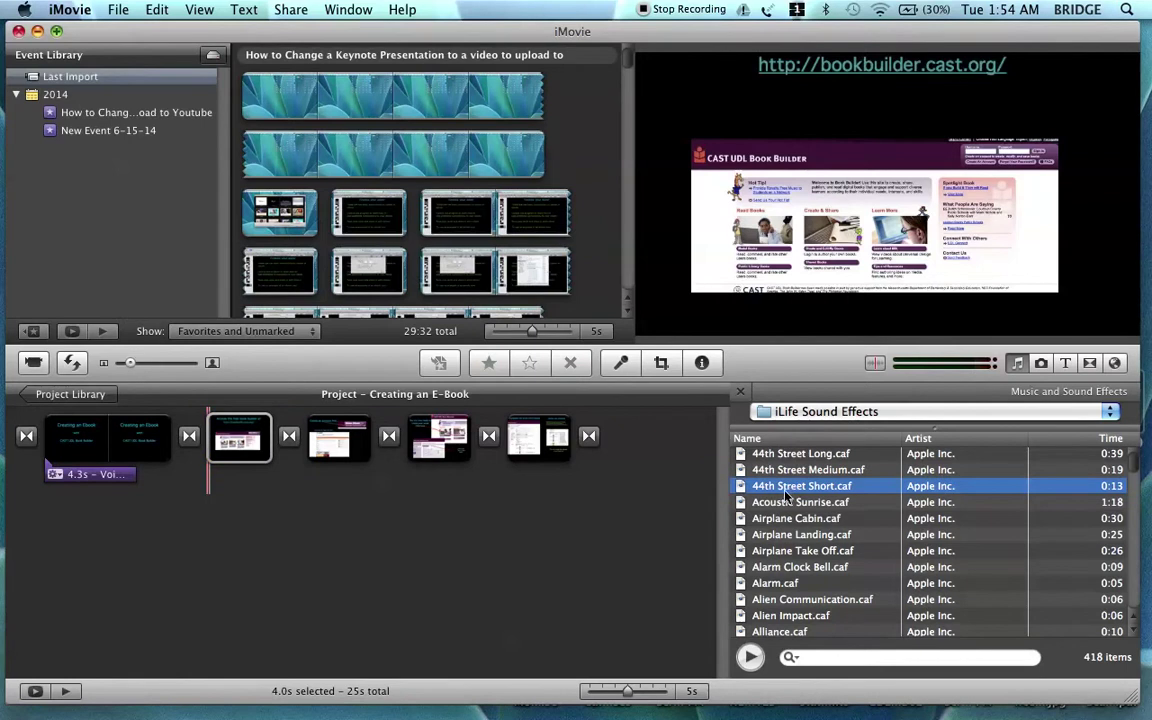
{"action": "left_click", "coordinate": [751, 657]}
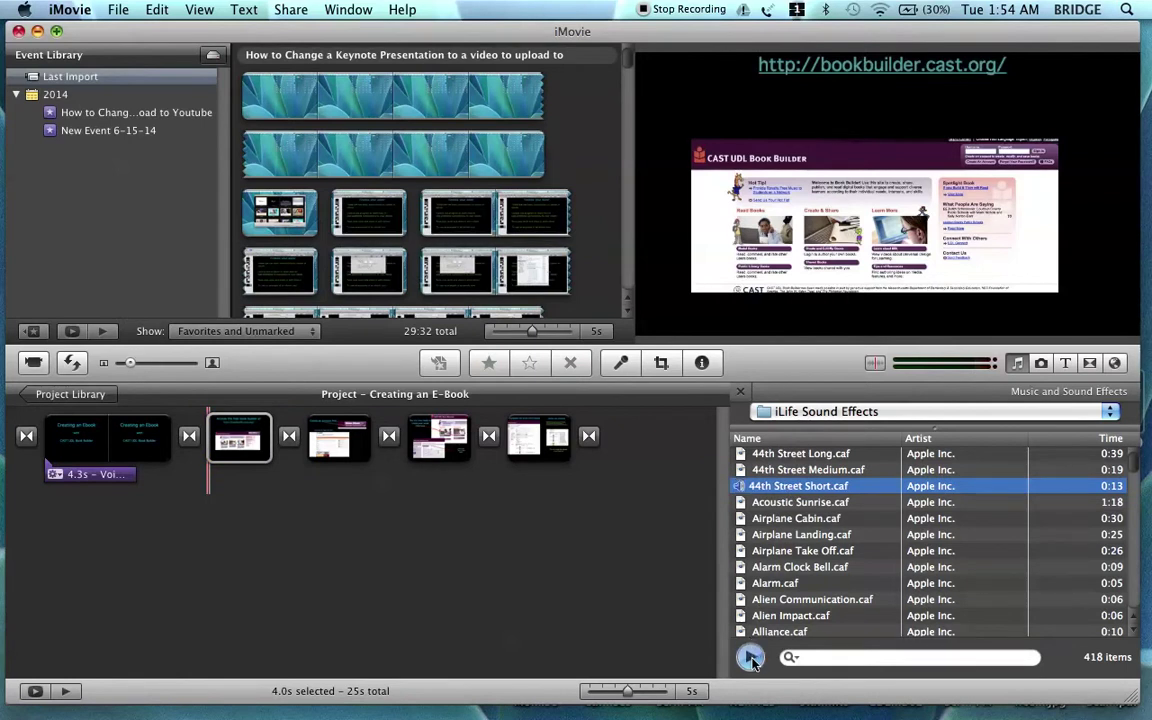
{"action": "left_click", "coordinate": [751, 657]}
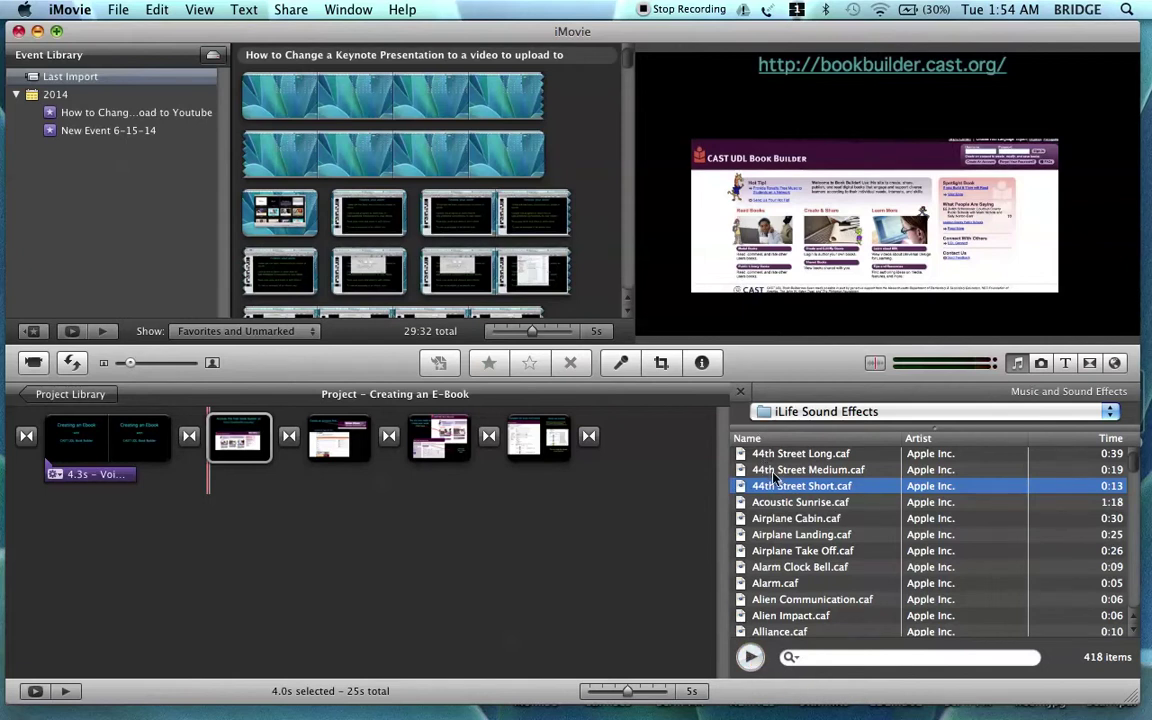
Step: Add 44th Street Short.caf under the second clip and trim it to about 3.8 s
{"action": "left_click_drag", "start_coordinate": [773, 490], "coordinate": [212, 469]}
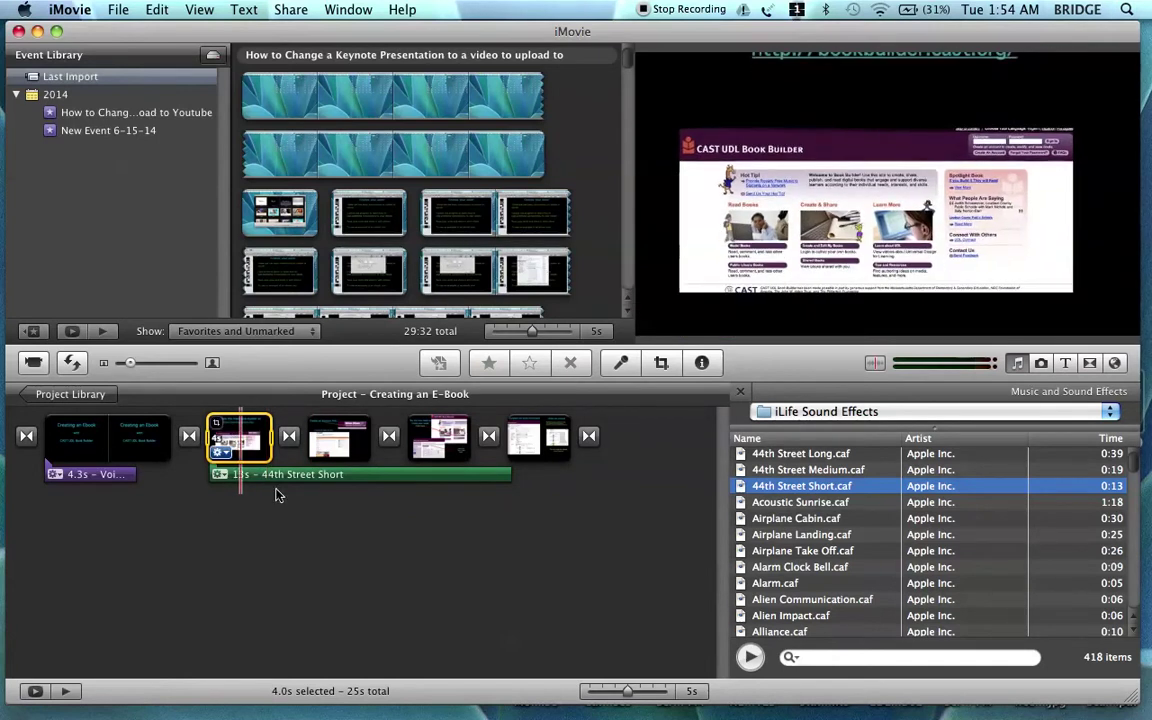
{"action": "left_click", "coordinate": [512, 472]}
{"action": "left_click", "coordinate": [512, 473]}
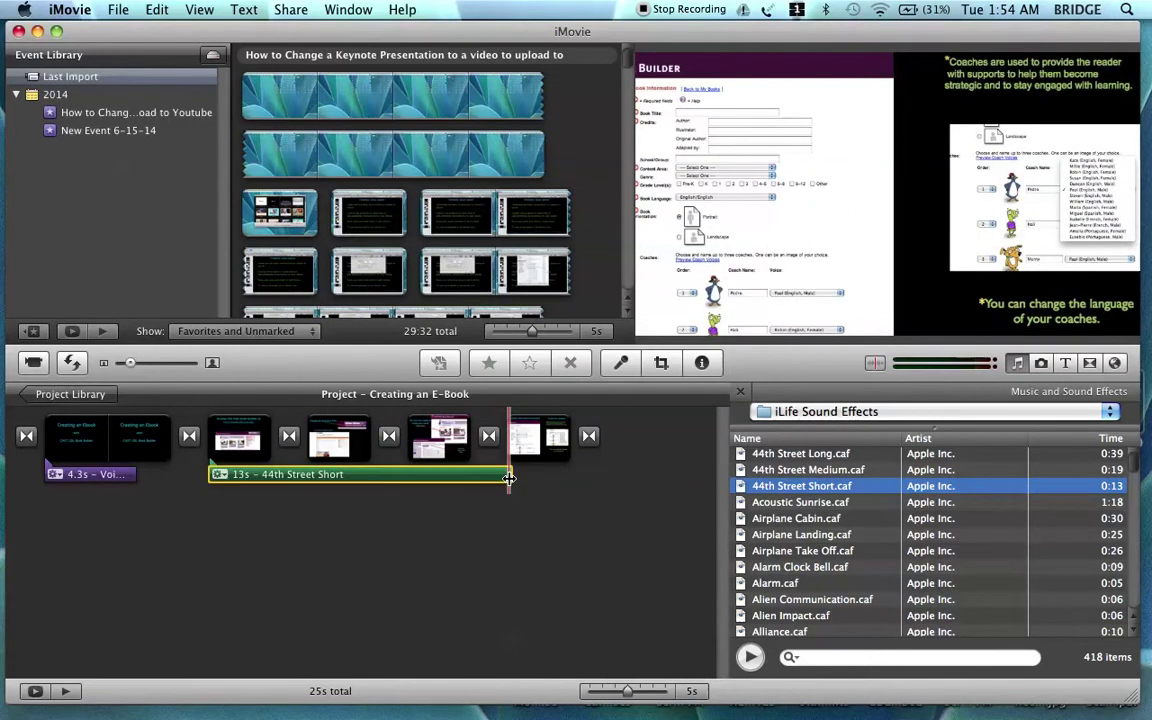
{"action": "left_click_drag", "start_coordinate": [512, 473], "coordinate": [272, 450]}
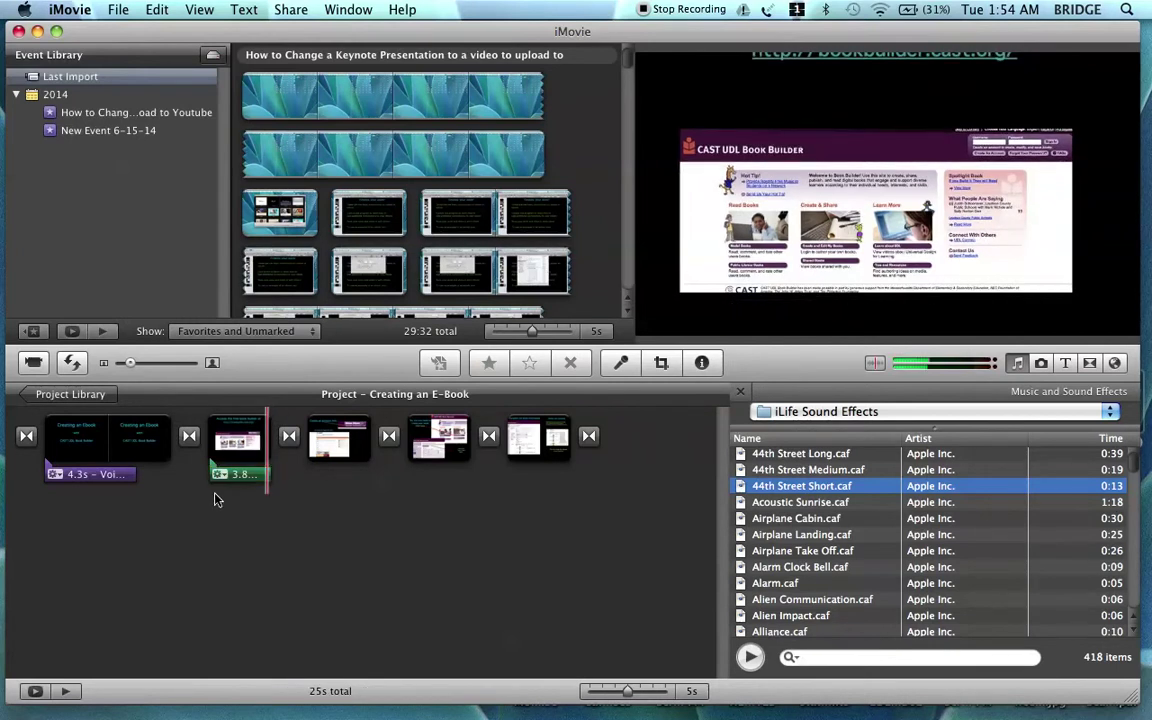
Step: Play the second clip from its start to hear the trimmed sound effect
{"action": "left_click", "coordinate": [210, 467]}
{"action": "left_click", "coordinate": [196, 440]}
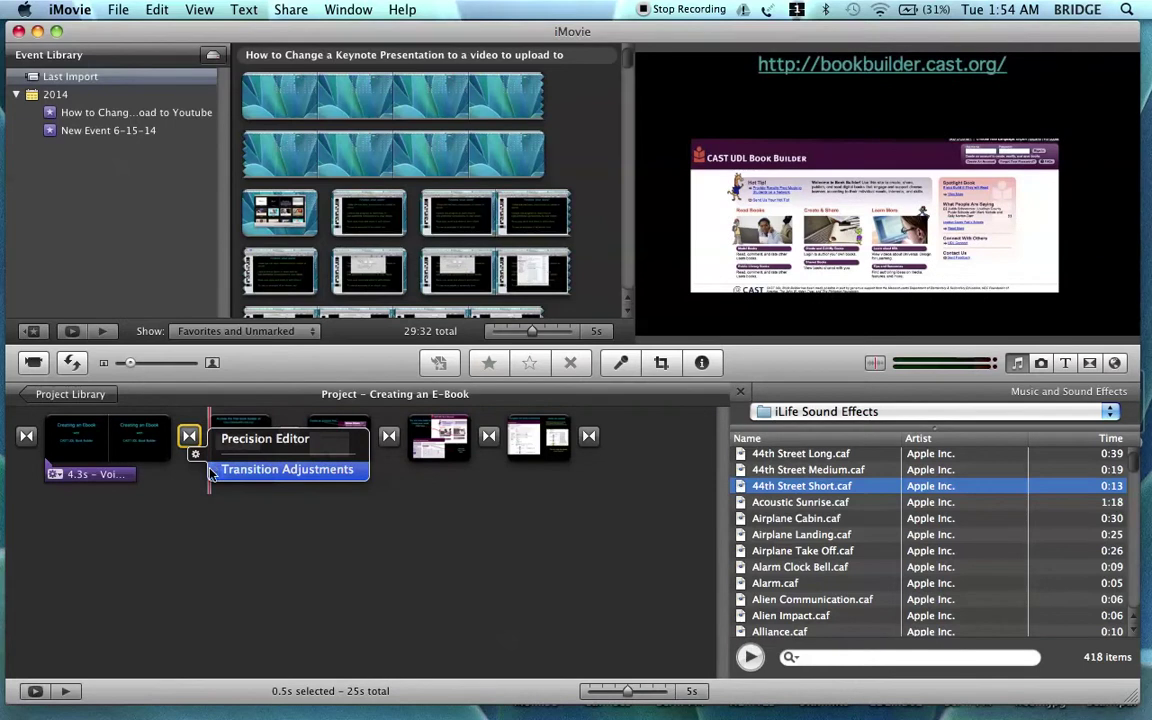
{"action": "left_click", "coordinate": [211, 491]}
{"action": "key", "text": "space"}
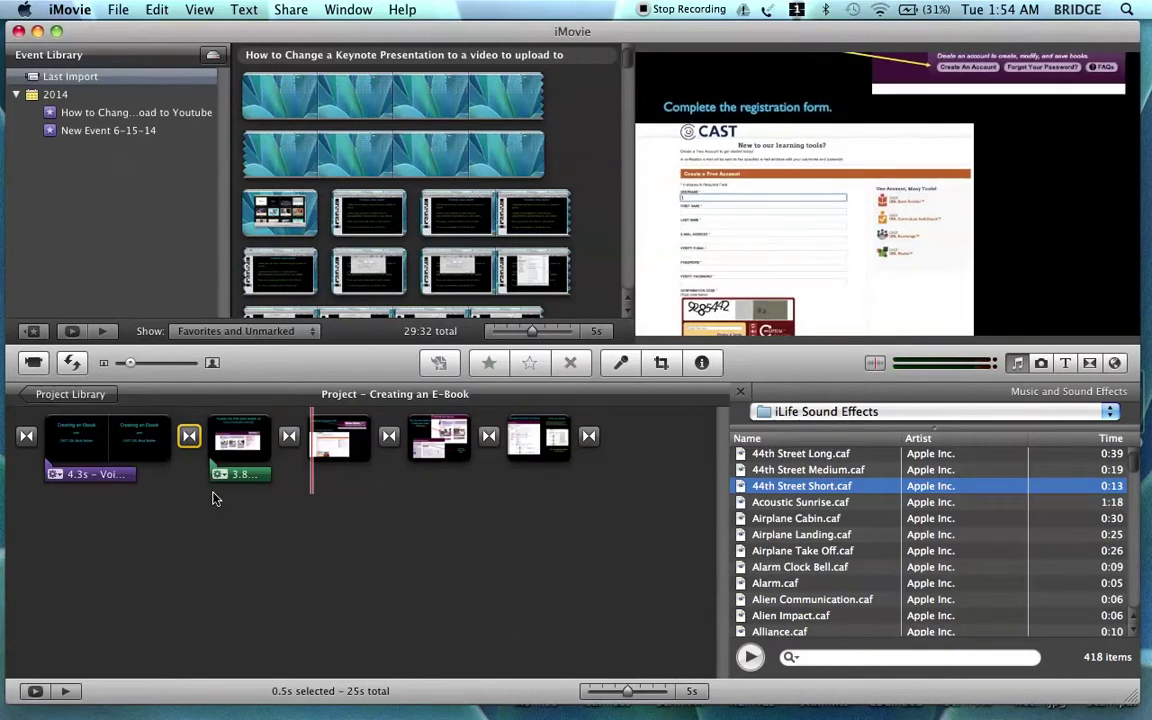
{"action": "key", "text": "space"}
Step: Lengthen the 44th Street Short audio under the second clip to about 5.6 s and play it
{"action": "left_click", "coordinate": [266, 420]}
{"action": "left_click_drag", "start_coordinate": [264, 466], "coordinate": [328, 477]}
{"action": "left_click", "coordinate": [268, 475]}
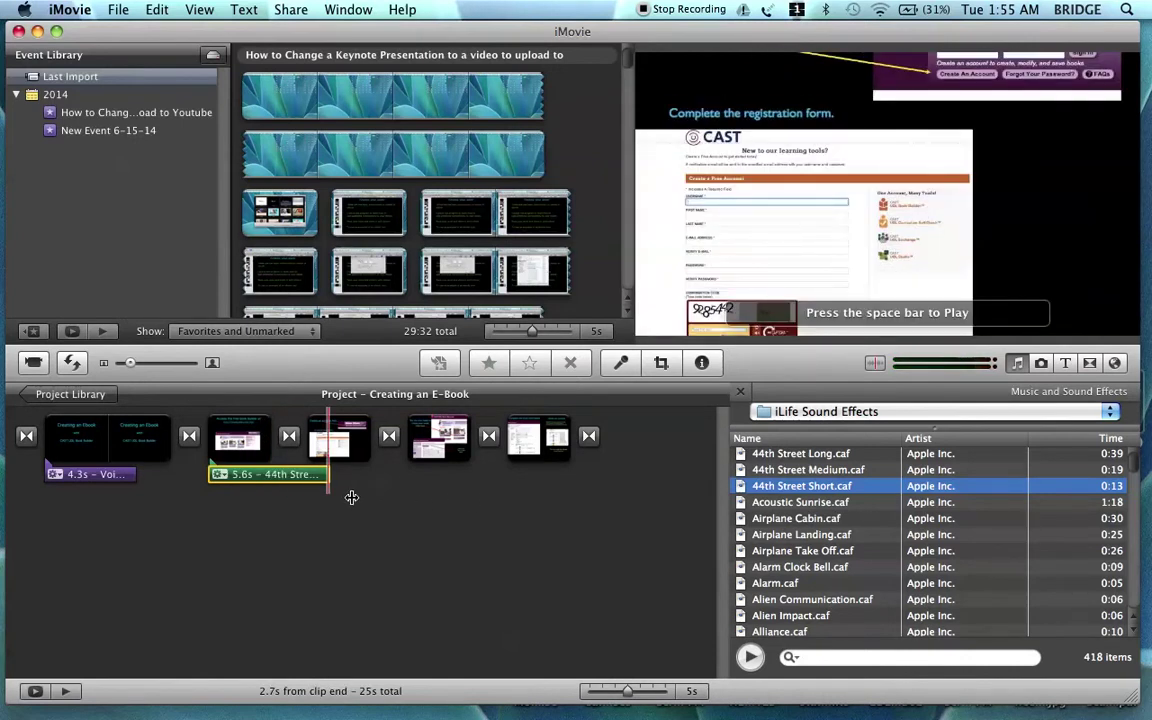
{"action": "key", "text": "space"}
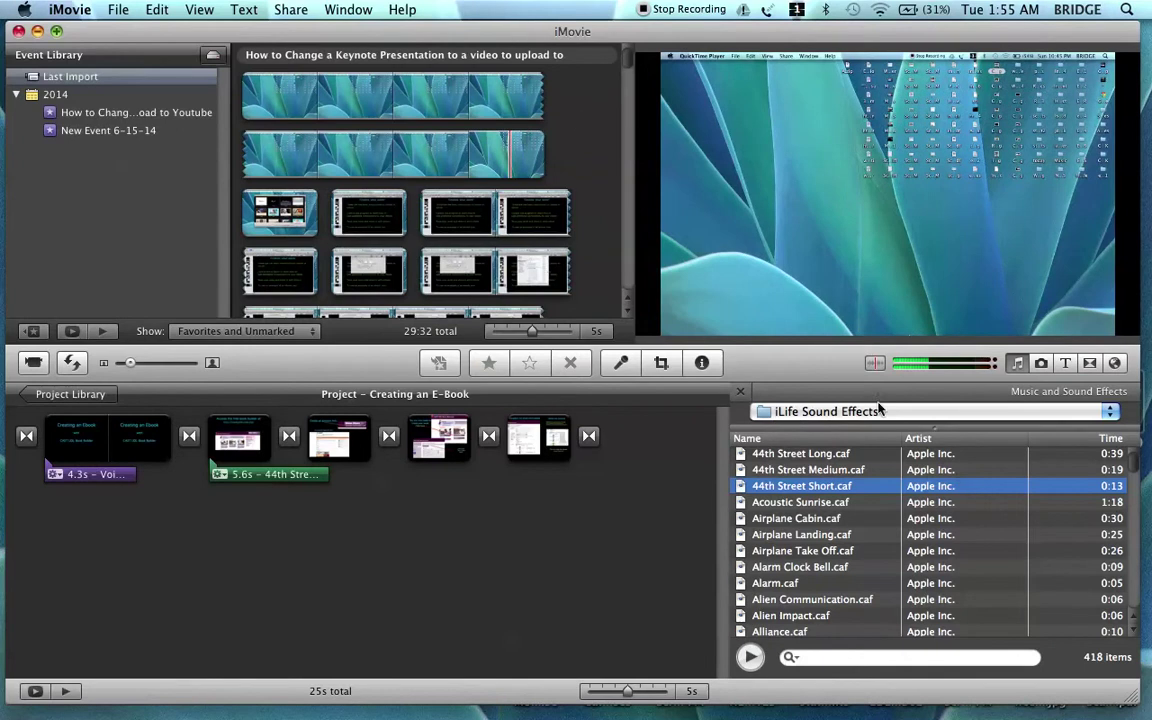
Step: Add 44th Street Short.caf to the title slide clip and trim it to about 4.5 s, near the voiceover's end
{"action": "left_click_drag", "start_coordinate": [828, 494], "coordinate": [46, 483]}
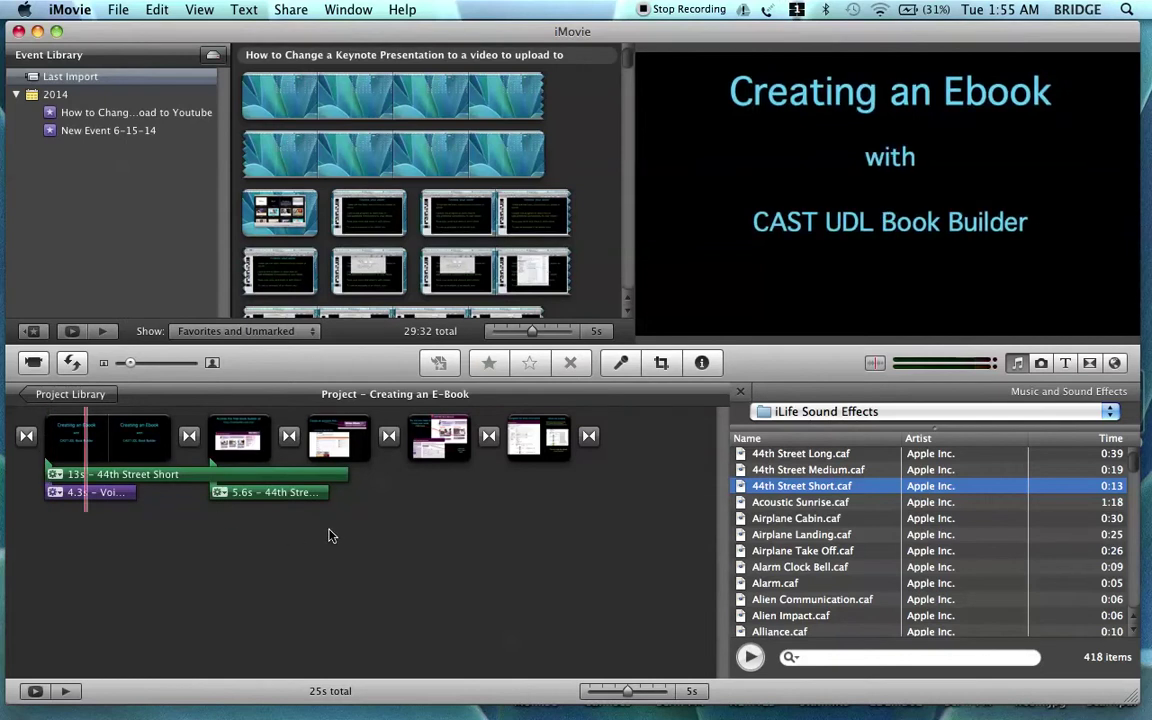
{"action": "left_click_drag", "start_coordinate": [346, 474], "coordinate": [140, 474]}
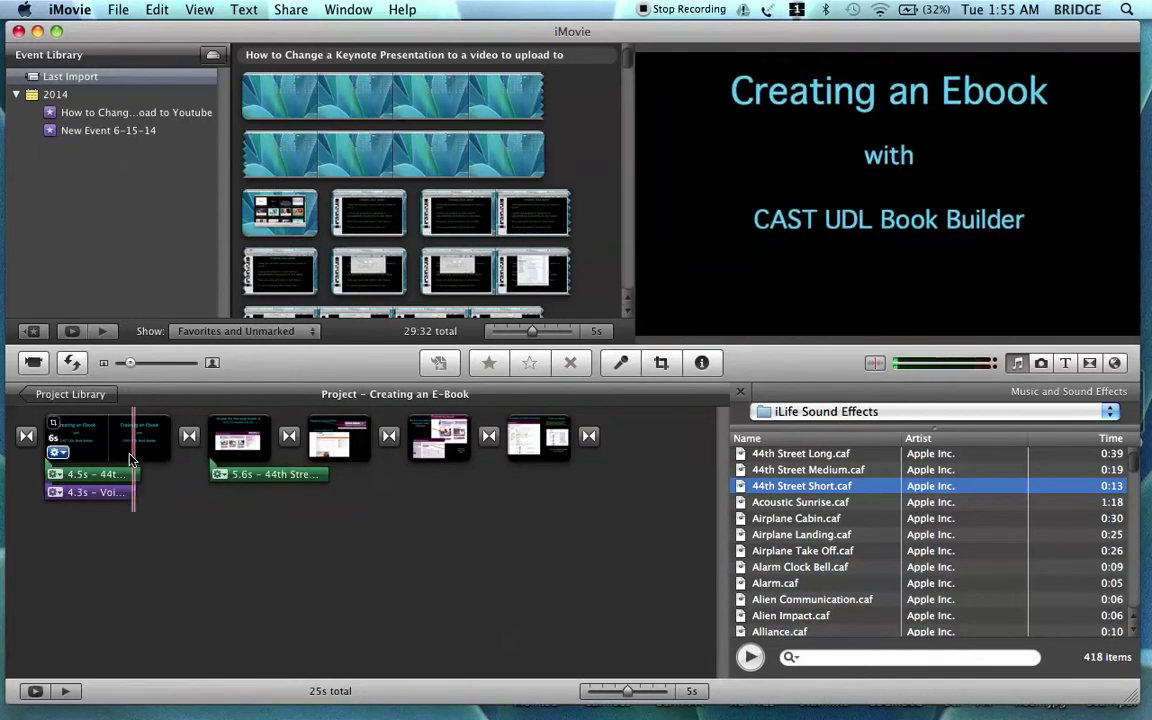
{"action": "left_click", "coordinate": [137, 455]}
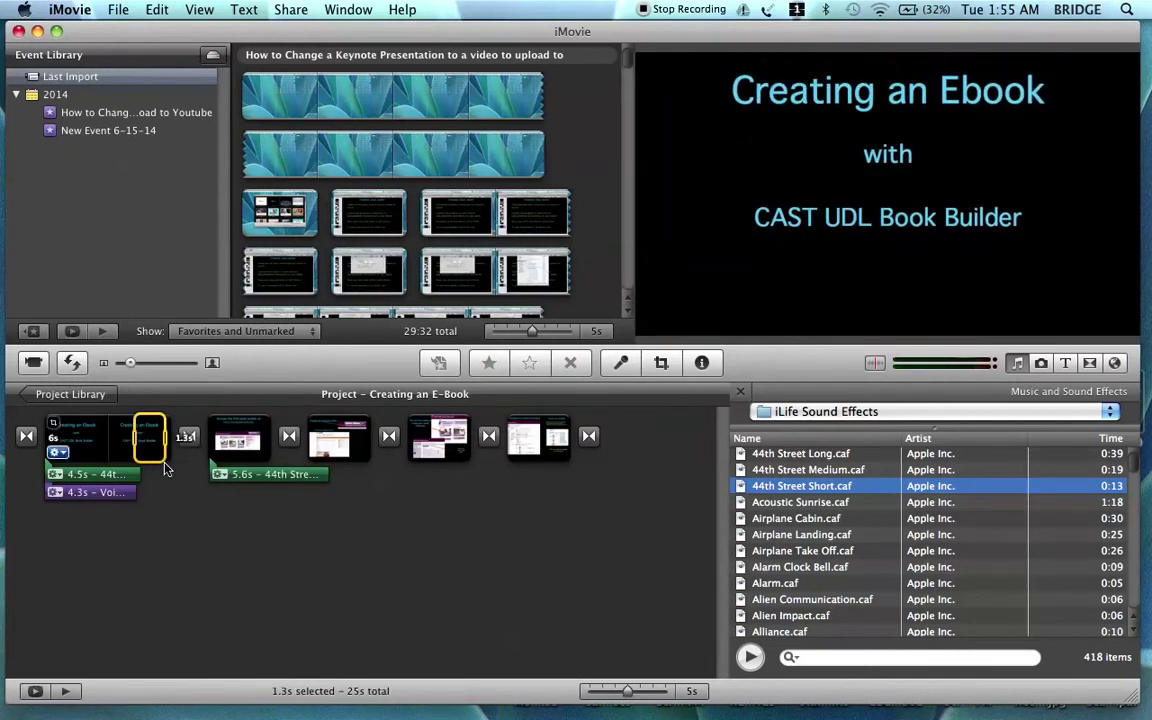
{"action": "left_click", "coordinate": [160, 476]}
Step: Play the title slide clip to hear the music together with the voiceover
{"action": "left_click", "coordinate": [48, 476]}
{"action": "key", "text": "space"}
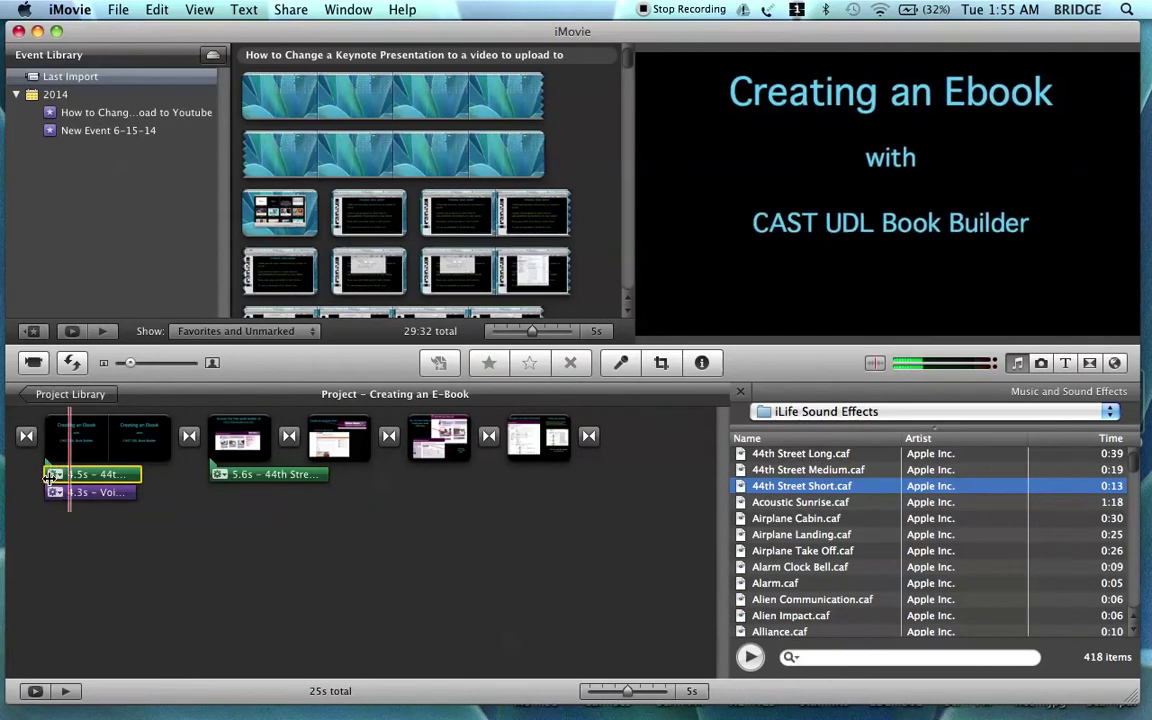
Step: Set the title slide voiceover's volume to 178% with other tracks reduced to 97%, and play the project from its start
{"action": "mouse_move", "coordinate": [68, 447]}
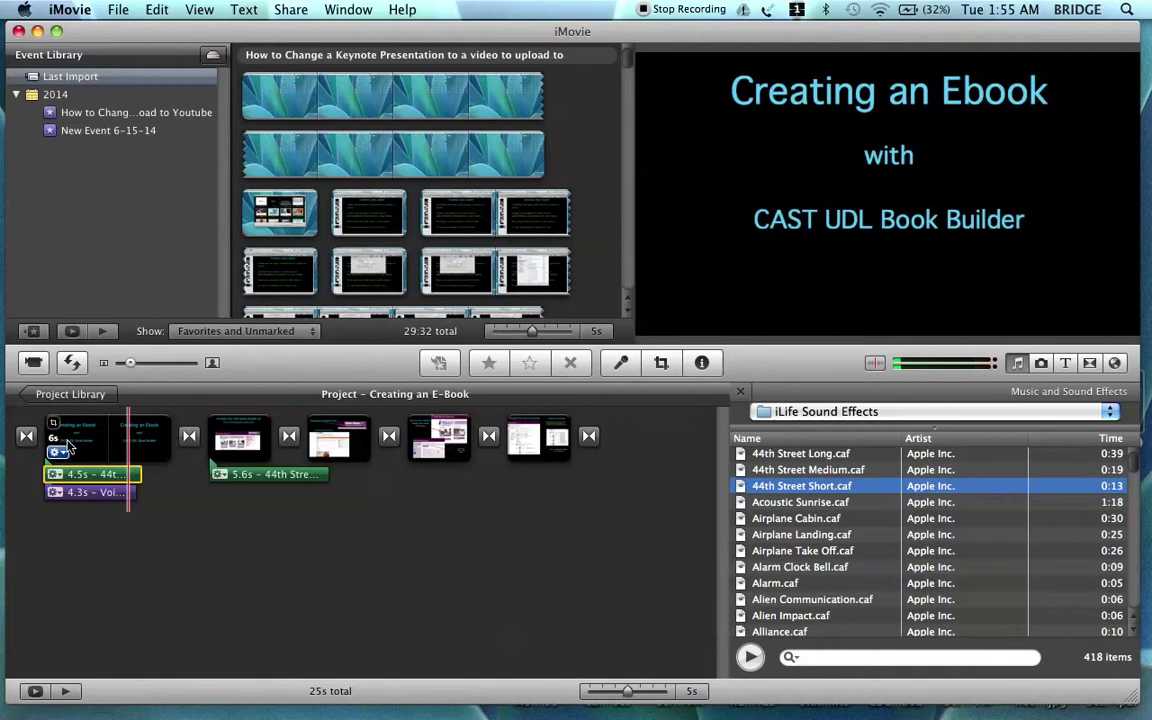
{"action": "left_click", "coordinate": [69, 445]}
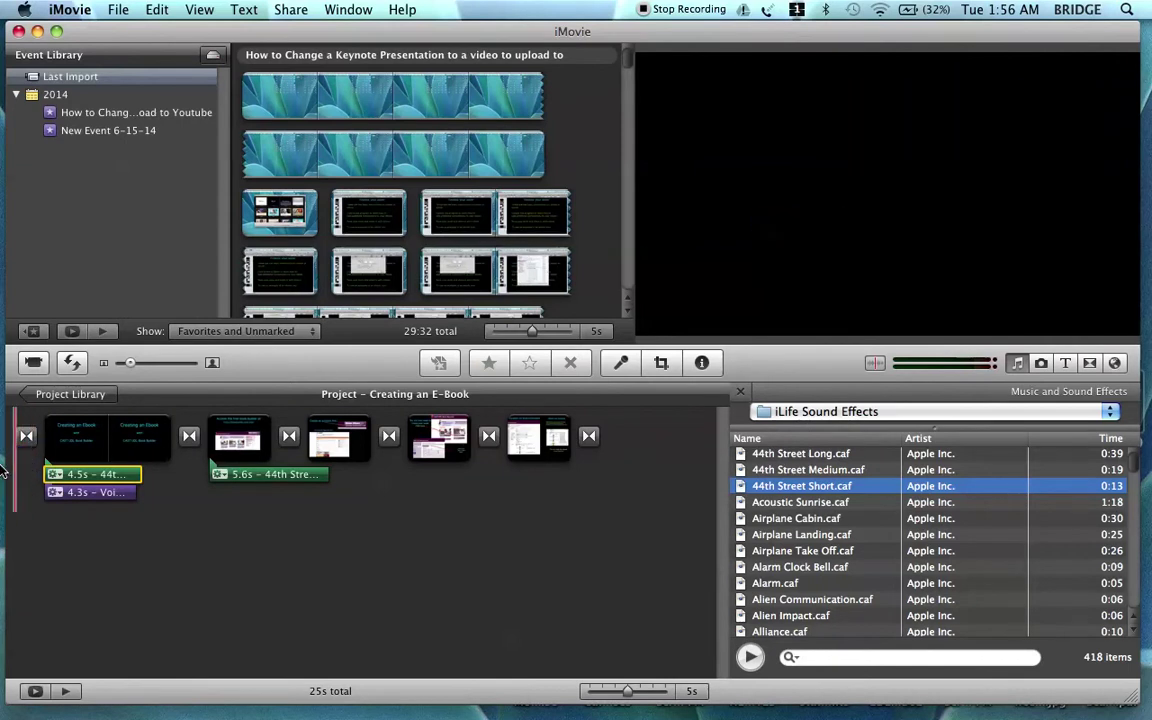
{"action": "left_click", "coordinate": [56, 492]}
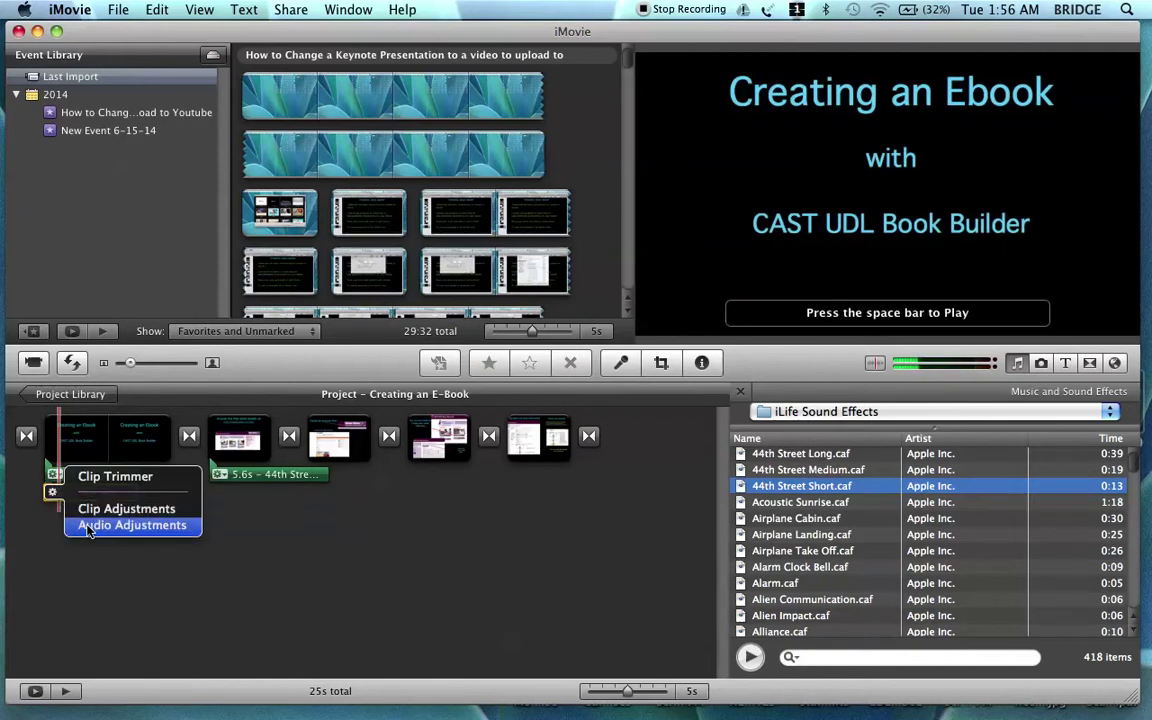
{"action": "left_click", "coordinate": [88, 528]}
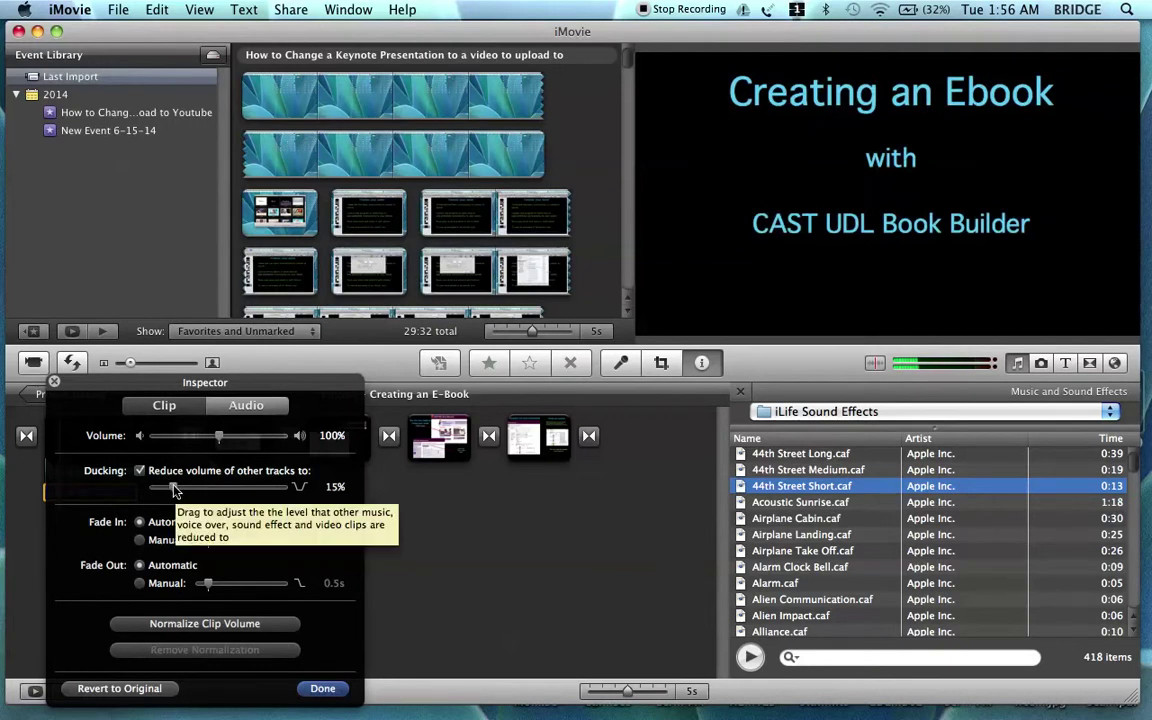
{"action": "left_click_drag", "start_coordinate": [174, 488], "coordinate": [283, 492]}
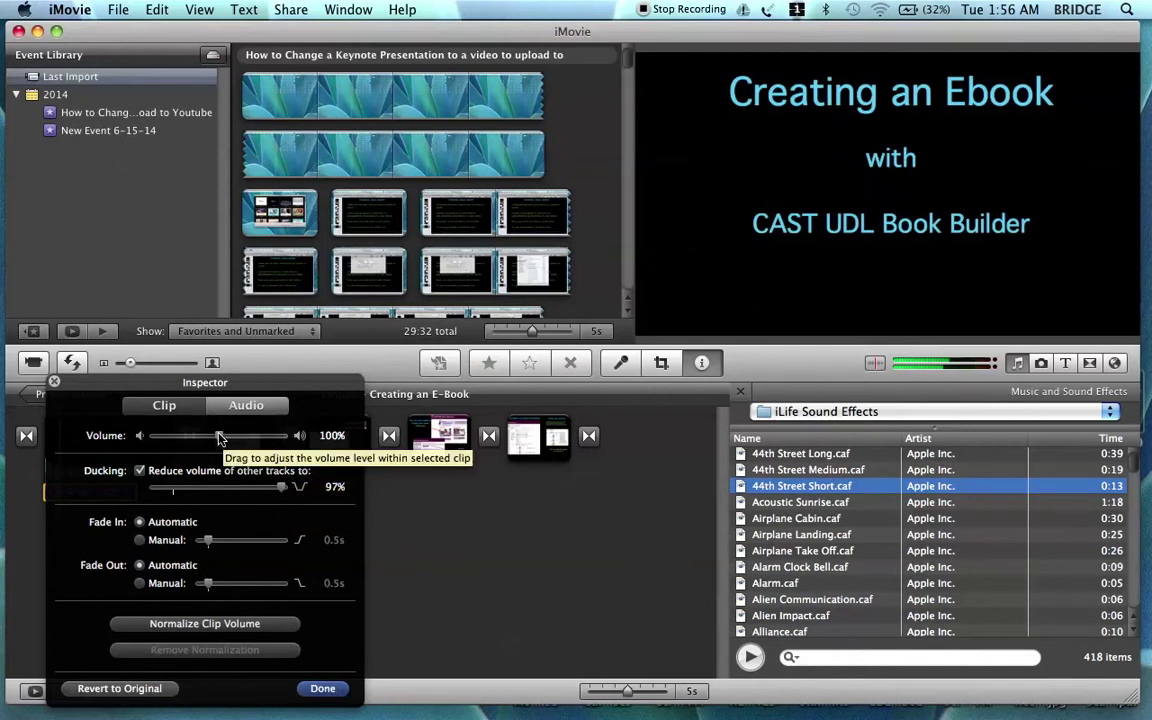
{"action": "left_click_drag", "start_coordinate": [224, 437], "coordinate": [270, 446]}
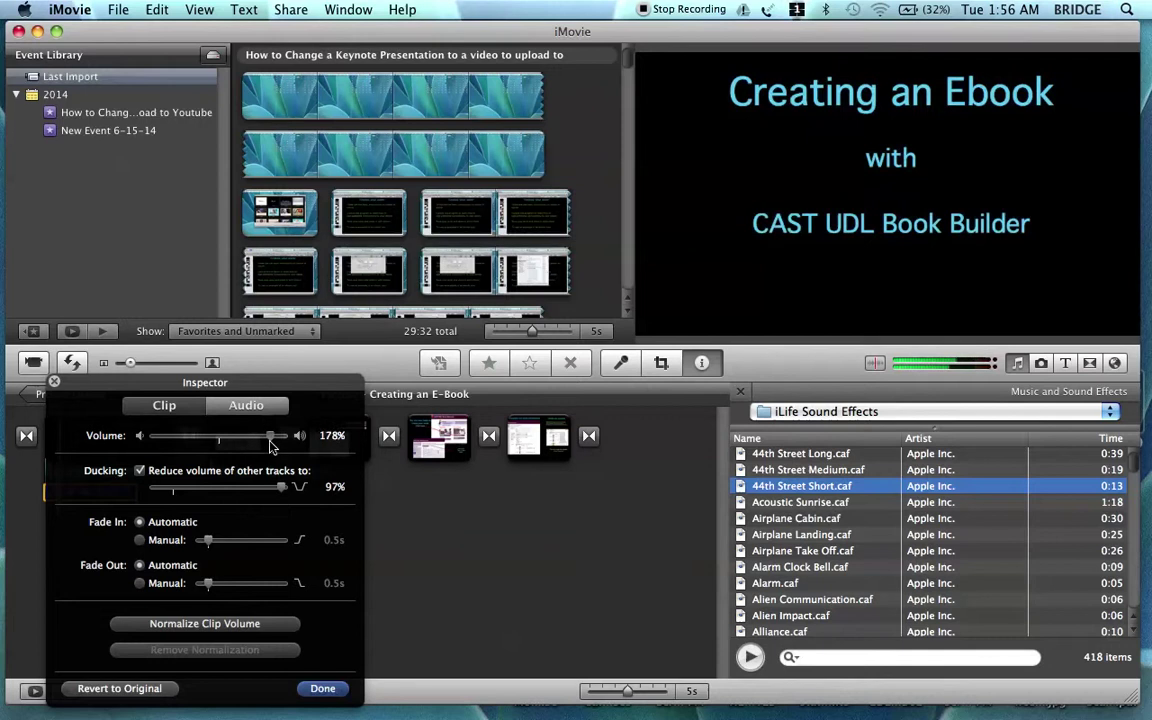
{"action": "left_click", "coordinate": [322, 689]}
{"action": "key", "text": "space"}
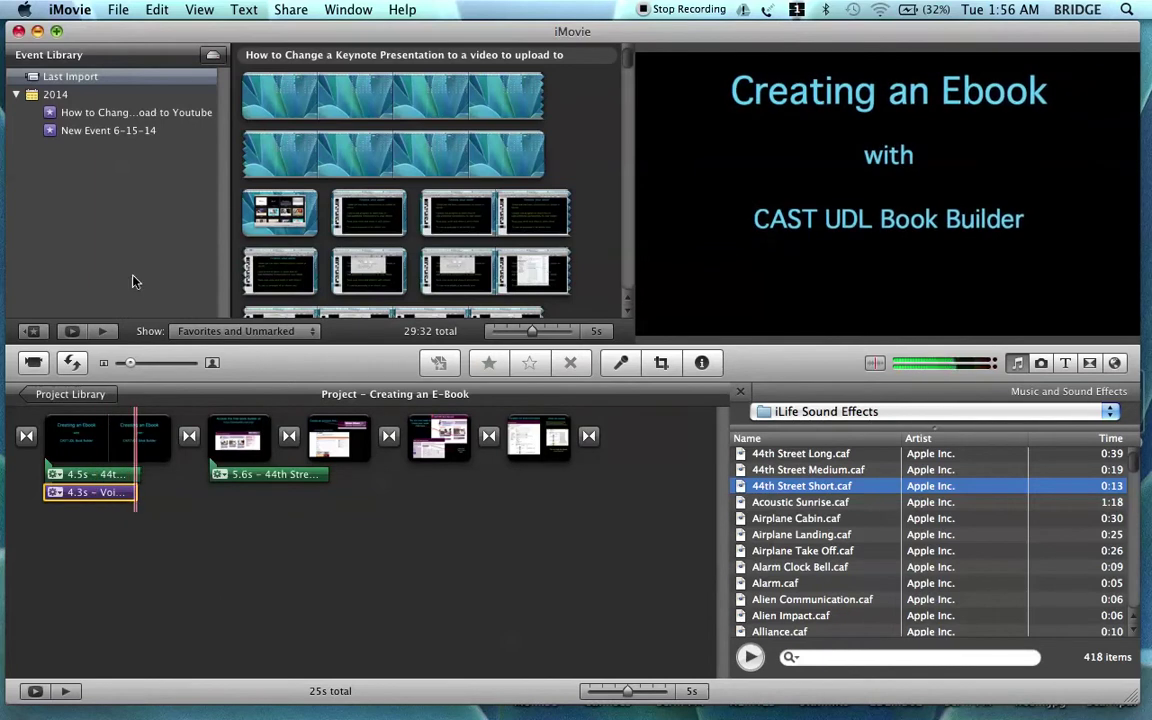
{"action": "key", "text": "backslash"}
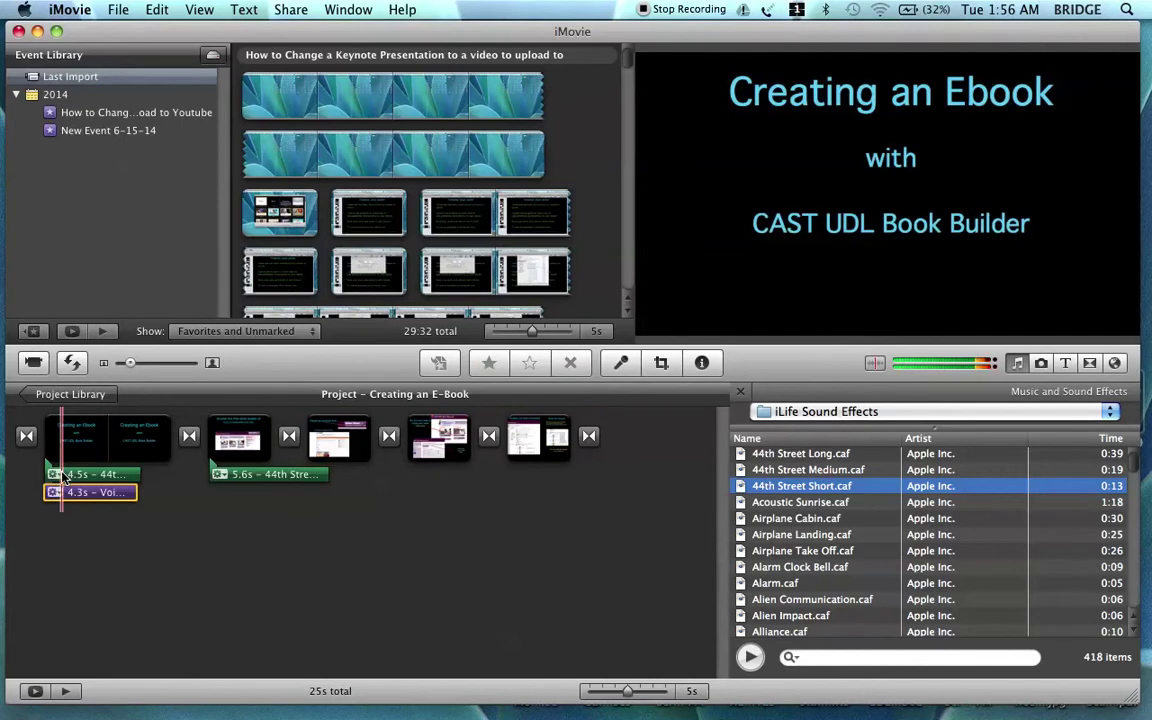
Step: Lower the volume of the 44th Street Short audio under the title slide and play the clip with its voiceover
{"action": "left_click", "coordinate": [54, 474]}
{"action": "key", "text": "Escape"}
{"action": "left_click", "coordinate": [58, 475]}
{"action": "left_click", "coordinate": [80, 460]}
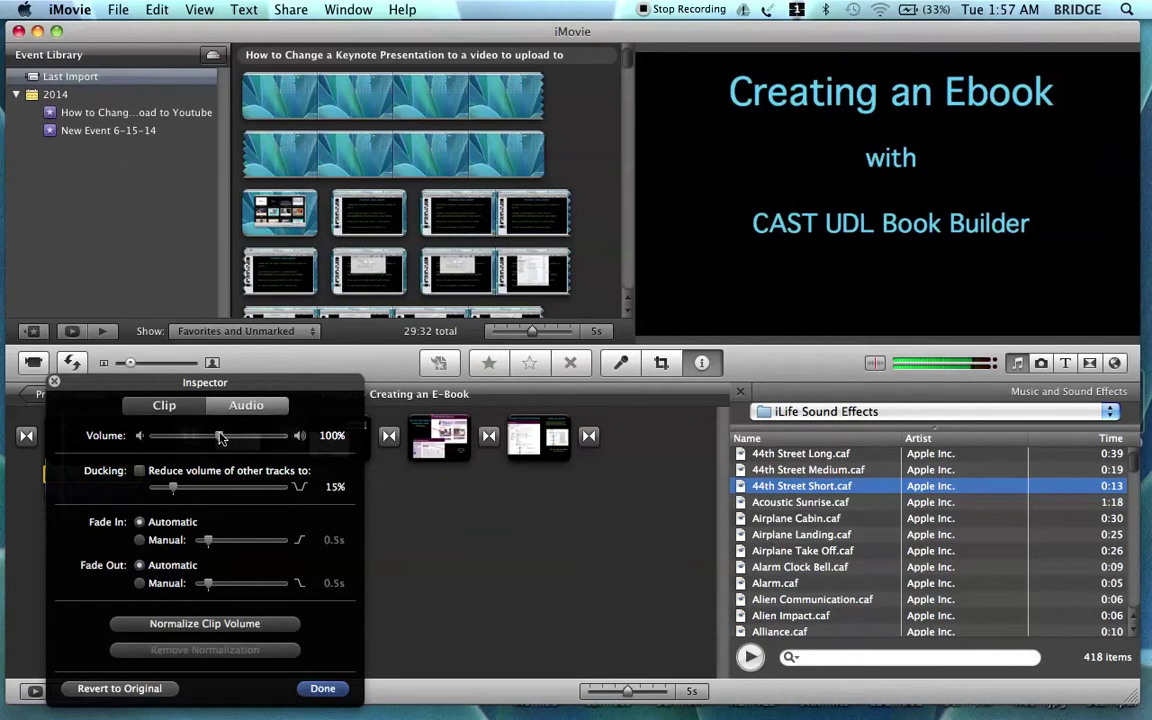
{"action": "left_click_drag", "start_coordinate": [218, 436], "coordinate": [163, 436]}
{"action": "left_click", "coordinate": [318, 689]}
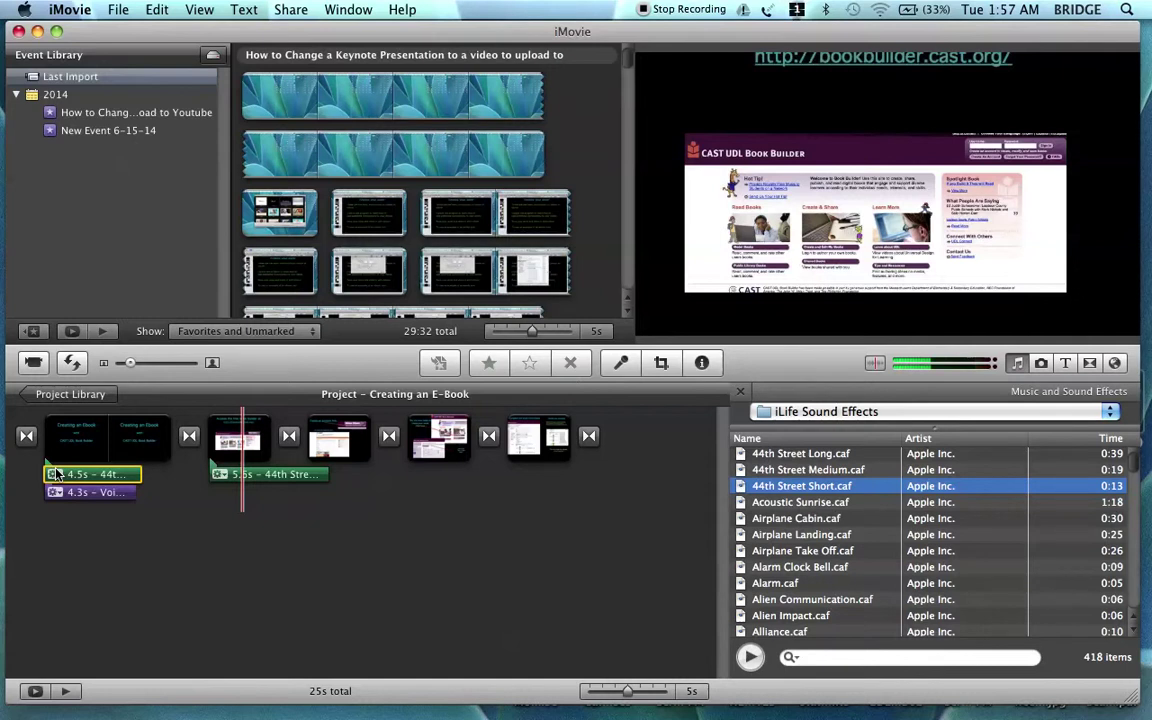
{"action": "left_click", "coordinate": [57, 474]}
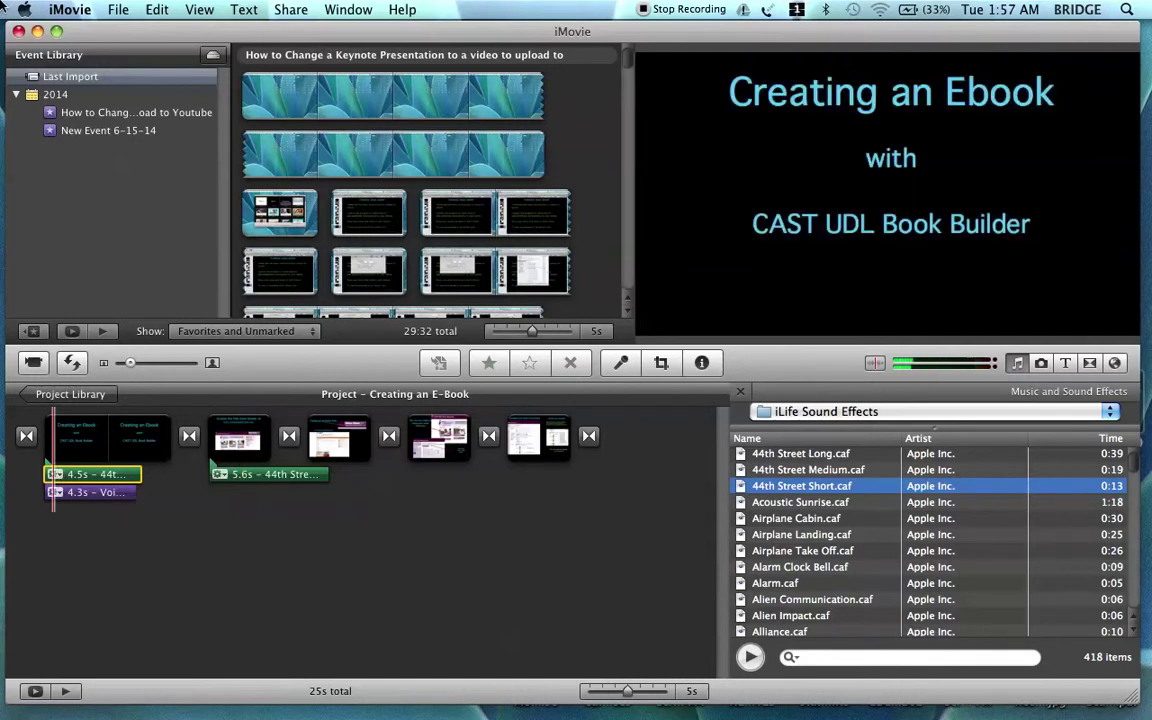
Step: Start exporting the project as a movie and choose the Desktop as the save location
{"action": "left_click", "coordinate": [290, 10]}
{"action": "left_click", "coordinate": [292, 10]}
{"action": "left_click", "coordinate": [292, 10]}
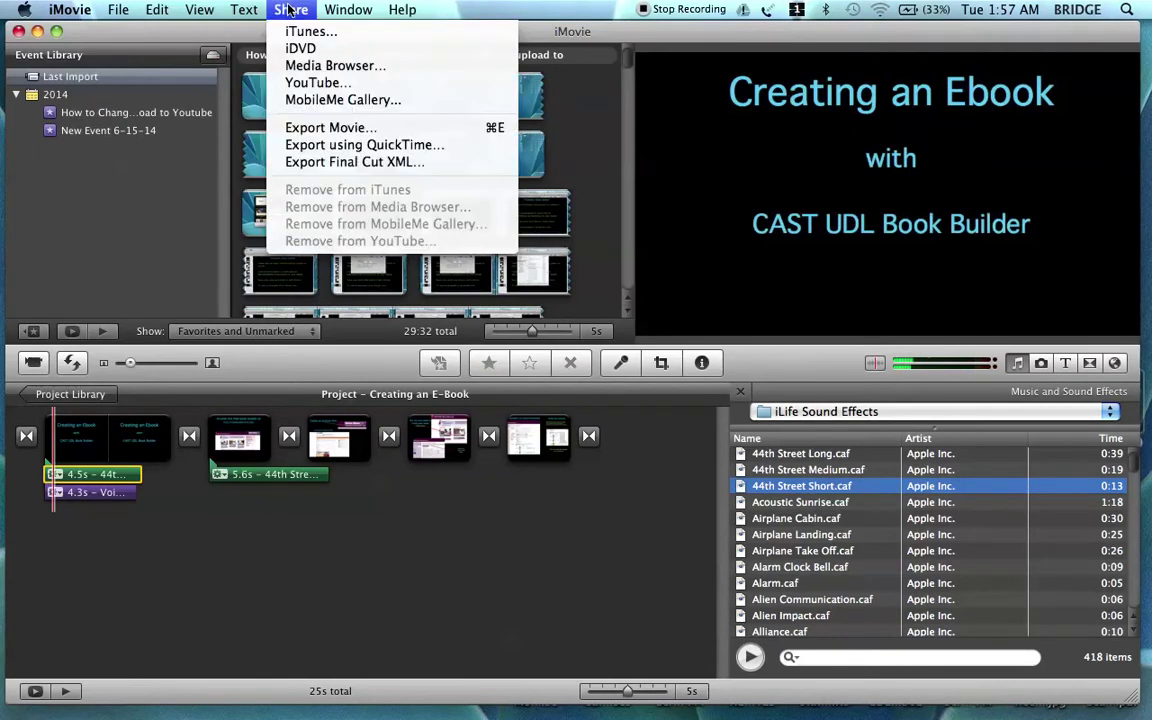
{"action": "left_click", "coordinate": [320, 128]}
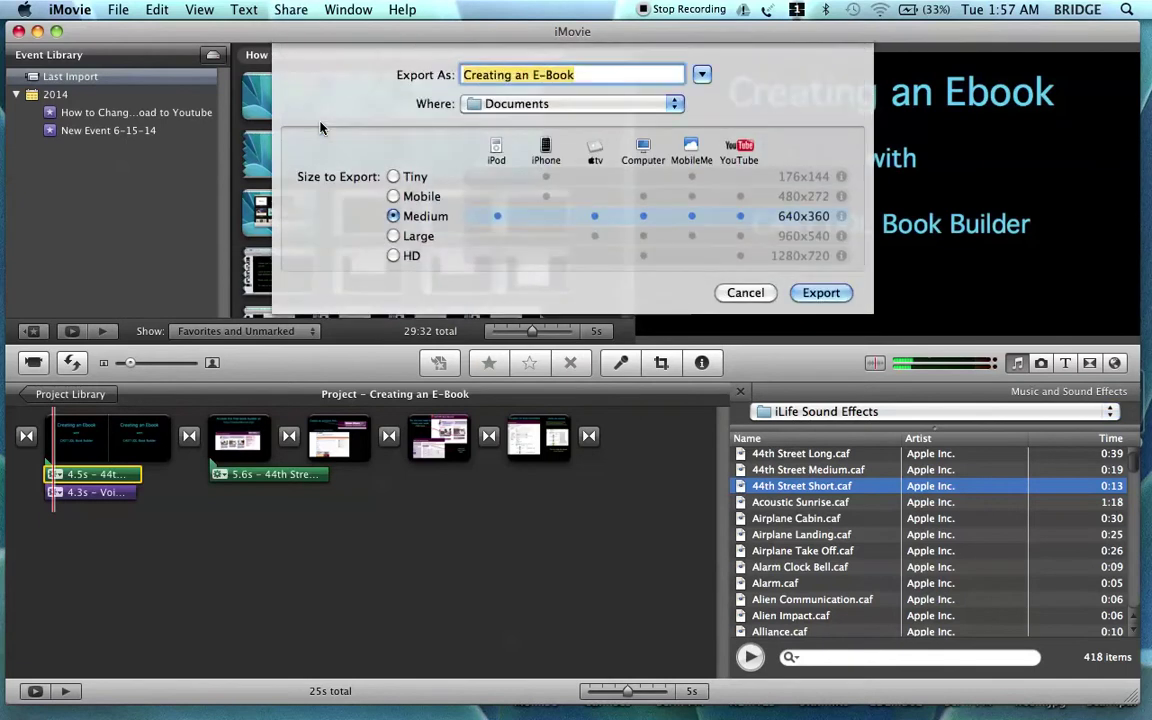
{"action": "left_click", "coordinate": [585, 80]}
{"action": "left_click_drag", "start_coordinate": [585, 80], "coordinate": [412, 72]}
{"action": "left_click", "coordinate": [528, 104]}
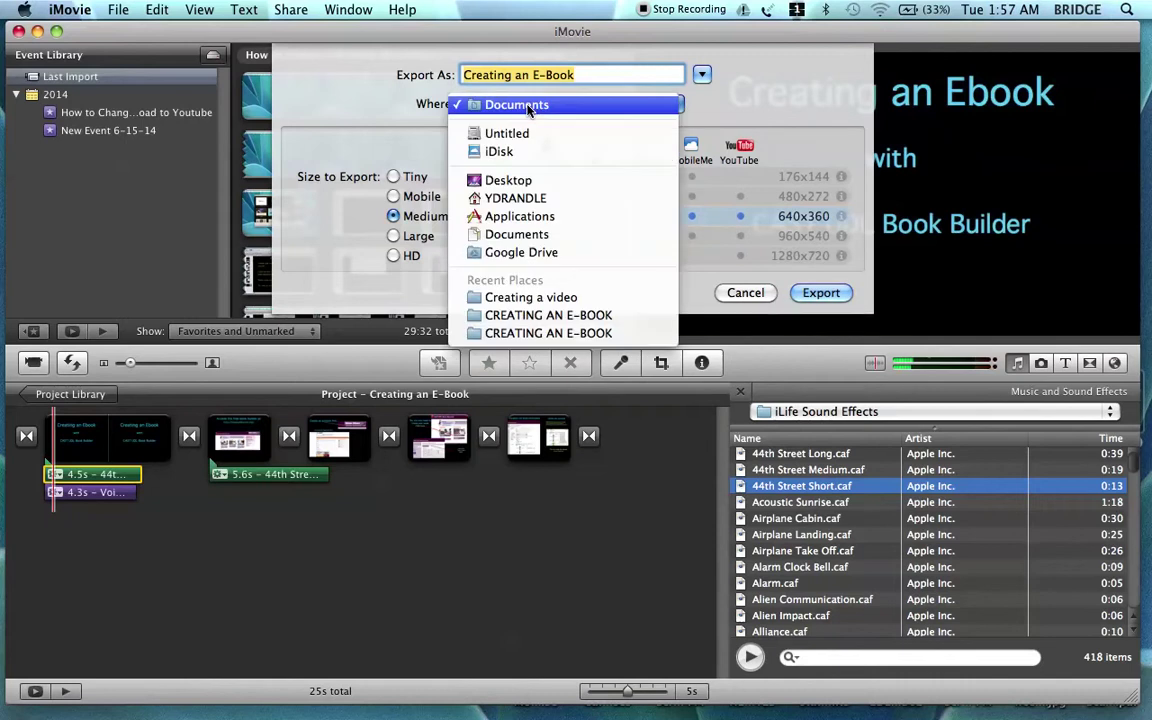
{"action": "left_click", "coordinate": [512, 188]}
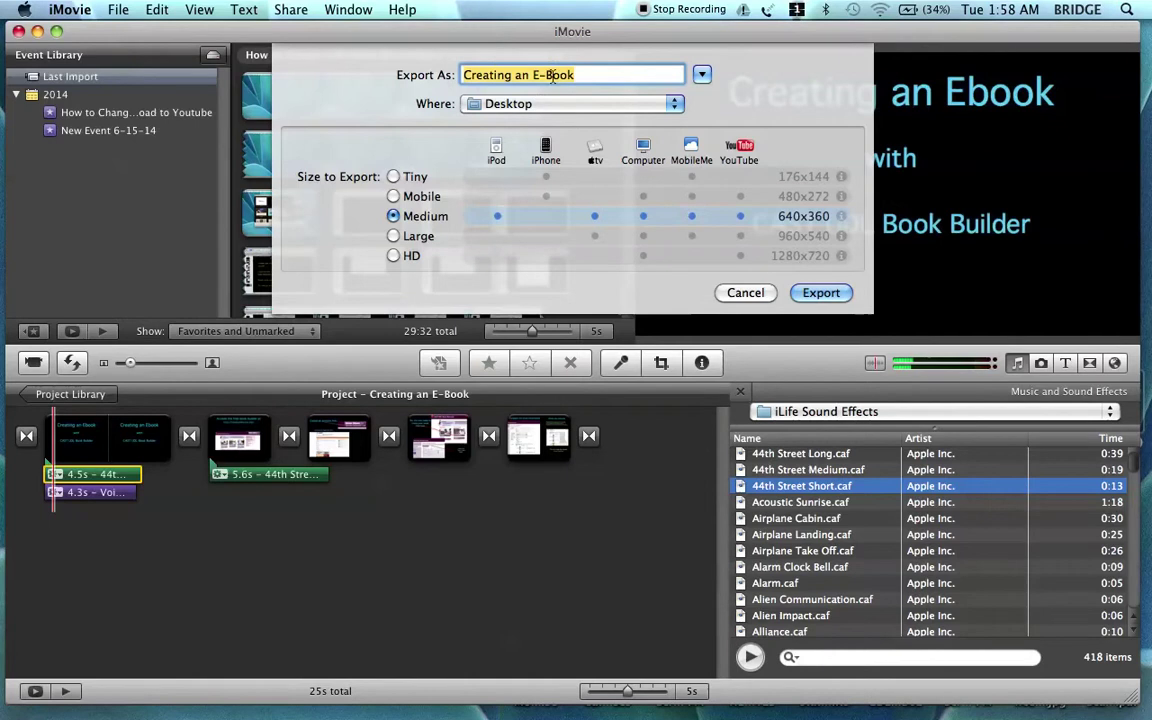
Step: Name the export Creating an E-Book5 and export the movie at Medium size, 640x360
{"action": "left_click", "coordinate": [587, 80]}
{"action": "type", "text": "5"}
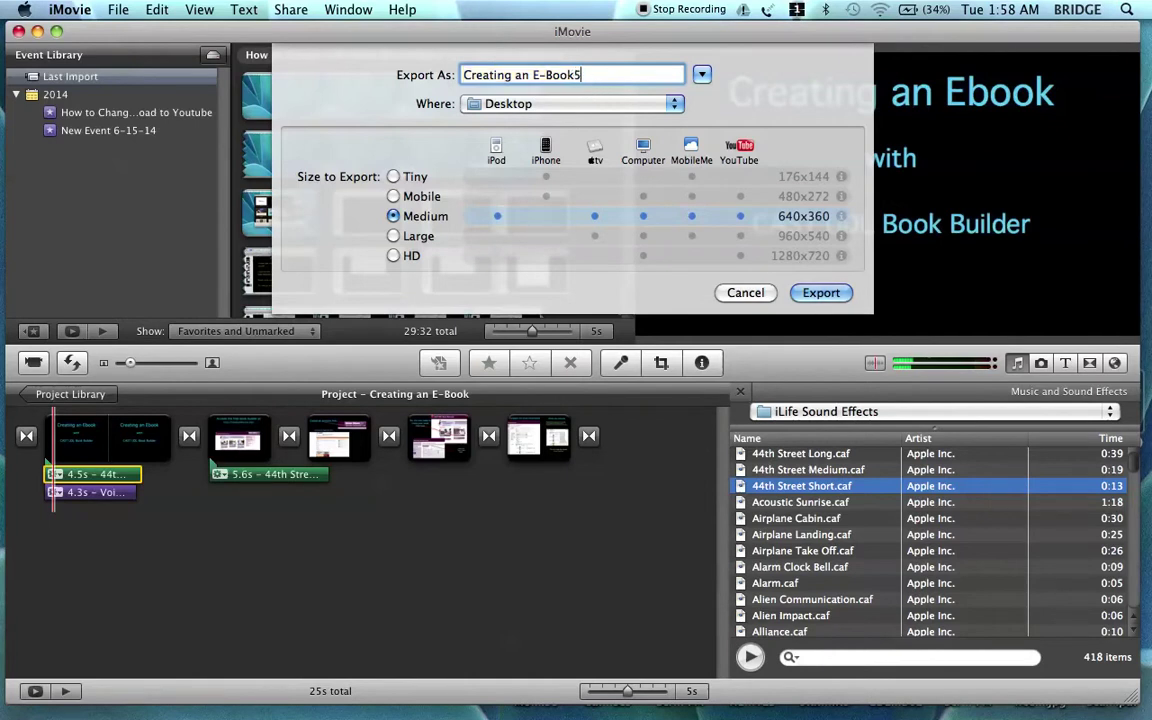
{"action": "left_click", "coordinate": [816, 288]}
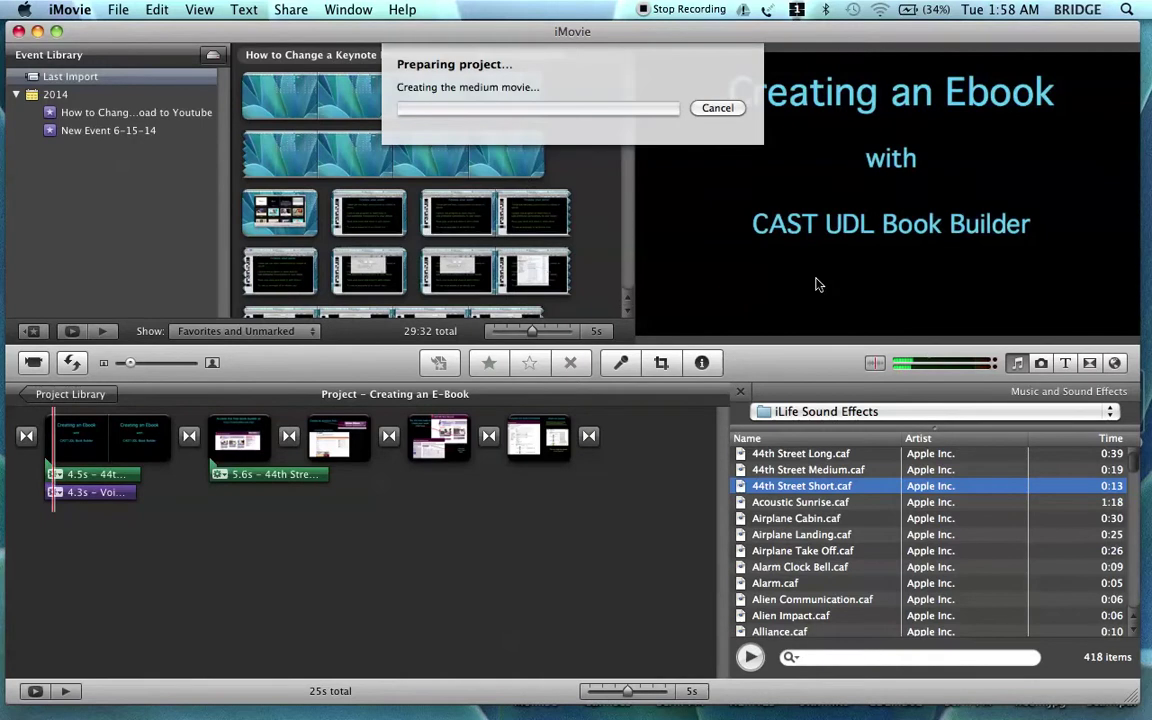
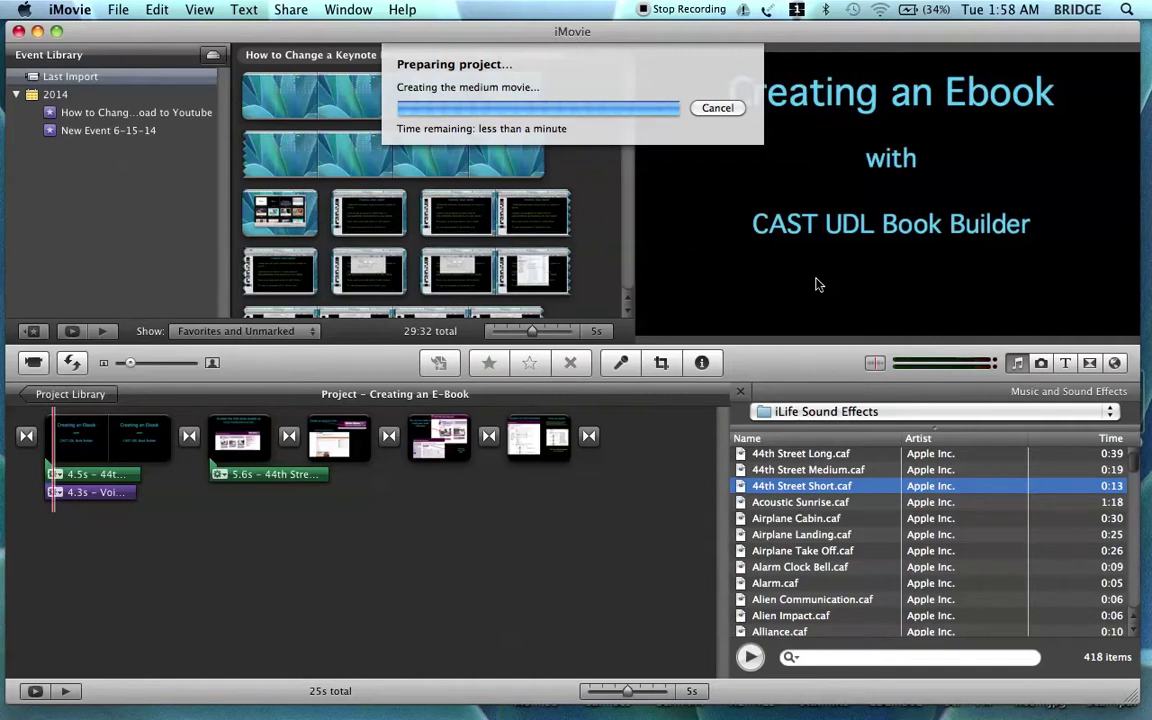
Step: Close the iMovie window and arrange the desktop items by date created
{"action": "left_click", "coordinate": [19, 33]}
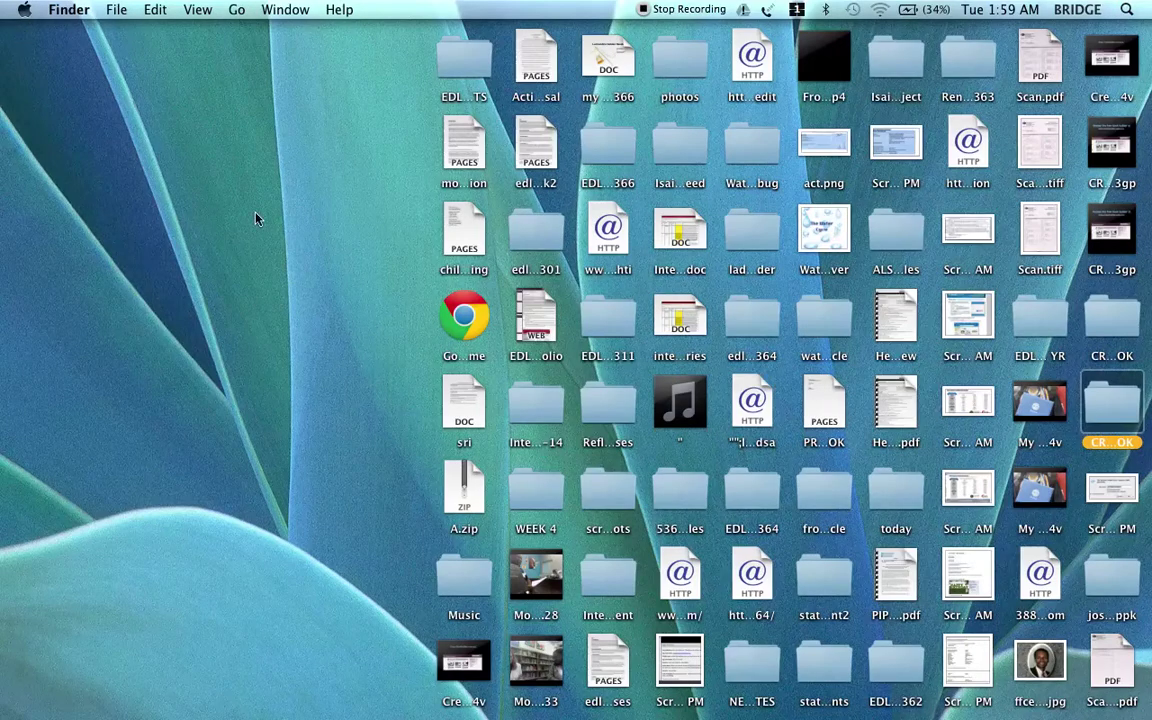
{"action": "right_click", "coordinate": [291, 206]}
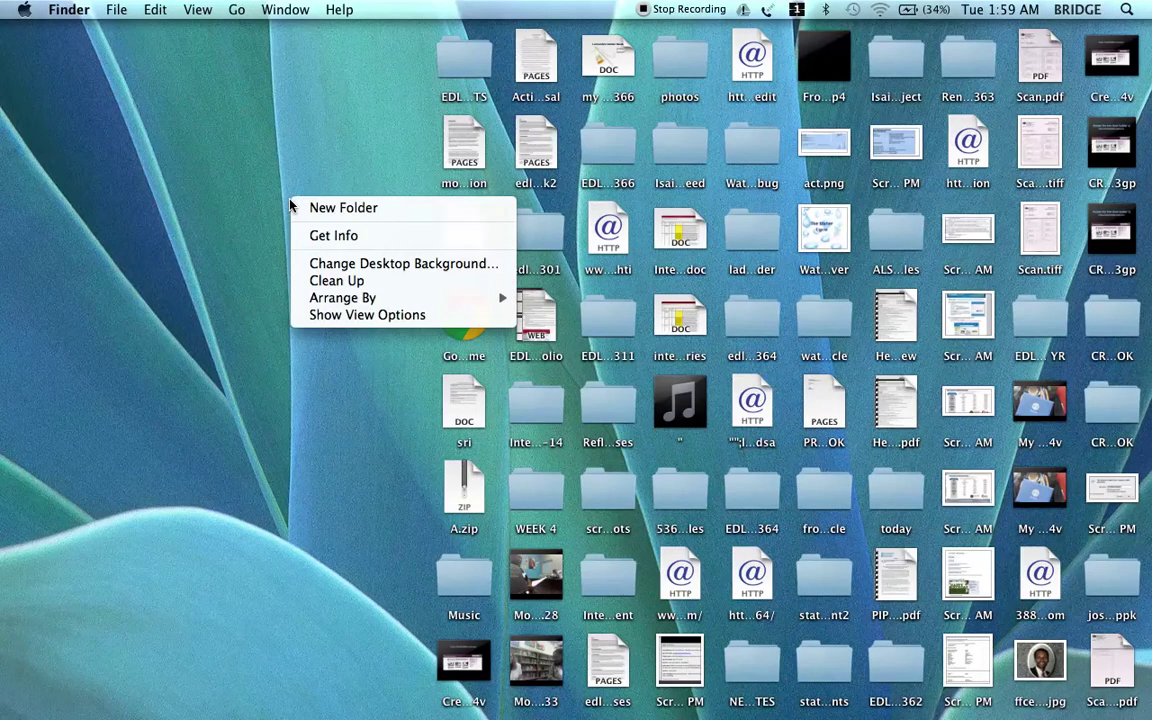
{"action": "mouse_move", "coordinate": [387, 300]}
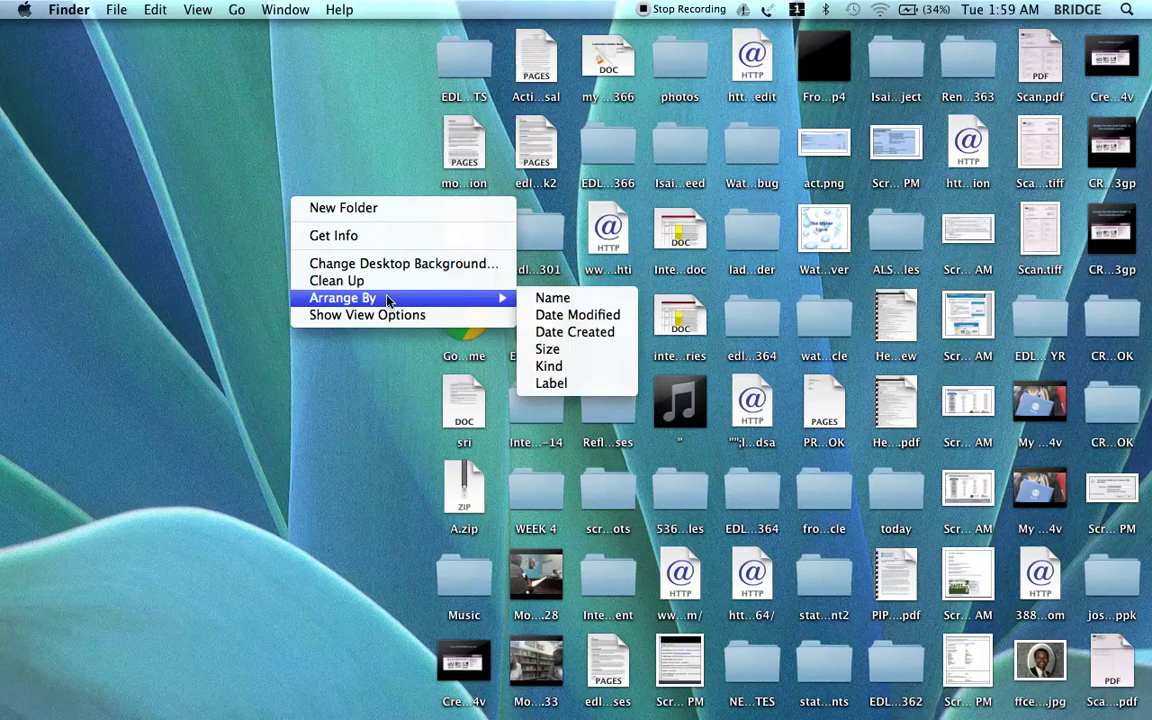
{"action": "left_click", "coordinate": [574, 332]}
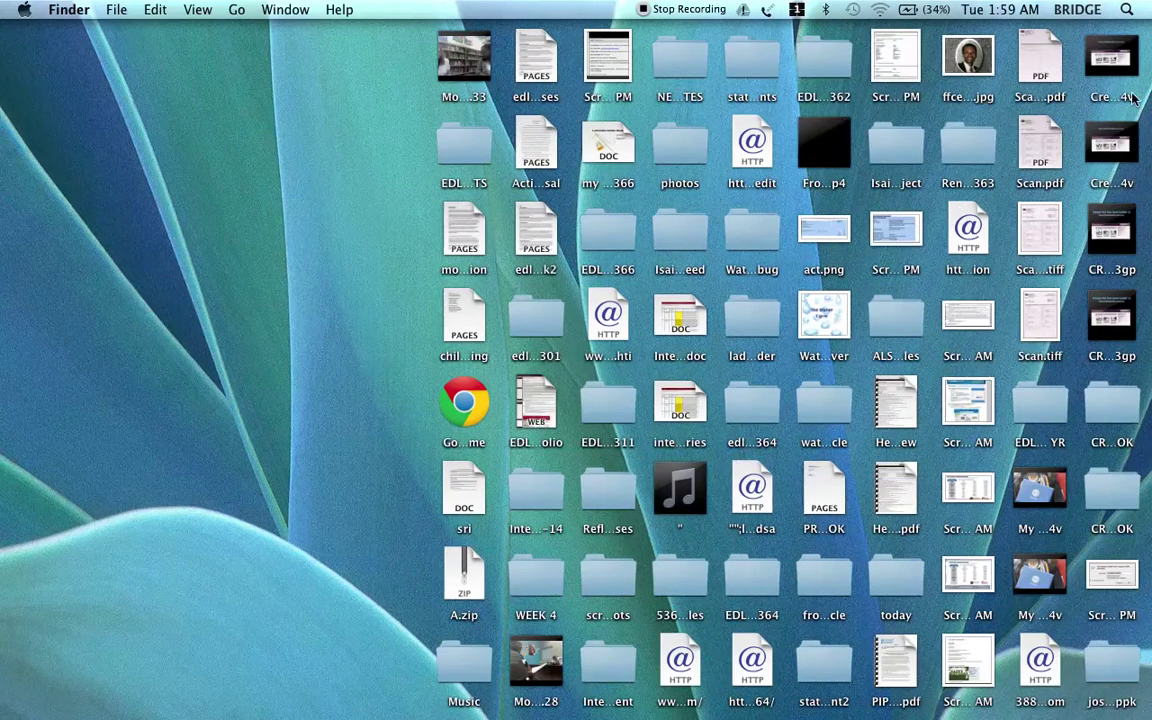
Step: Check the file info of the exported Creating an E-Book5 movie on the desktop and open the movie for playback
{"action": "right_click", "coordinate": [1120, 48]}
{"action": "left_click", "coordinate": [1120, 48]}
{"action": "right_click", "coordinate": [1110, 47]}
{"action": "left_click", "coordinate": [949, 129]}
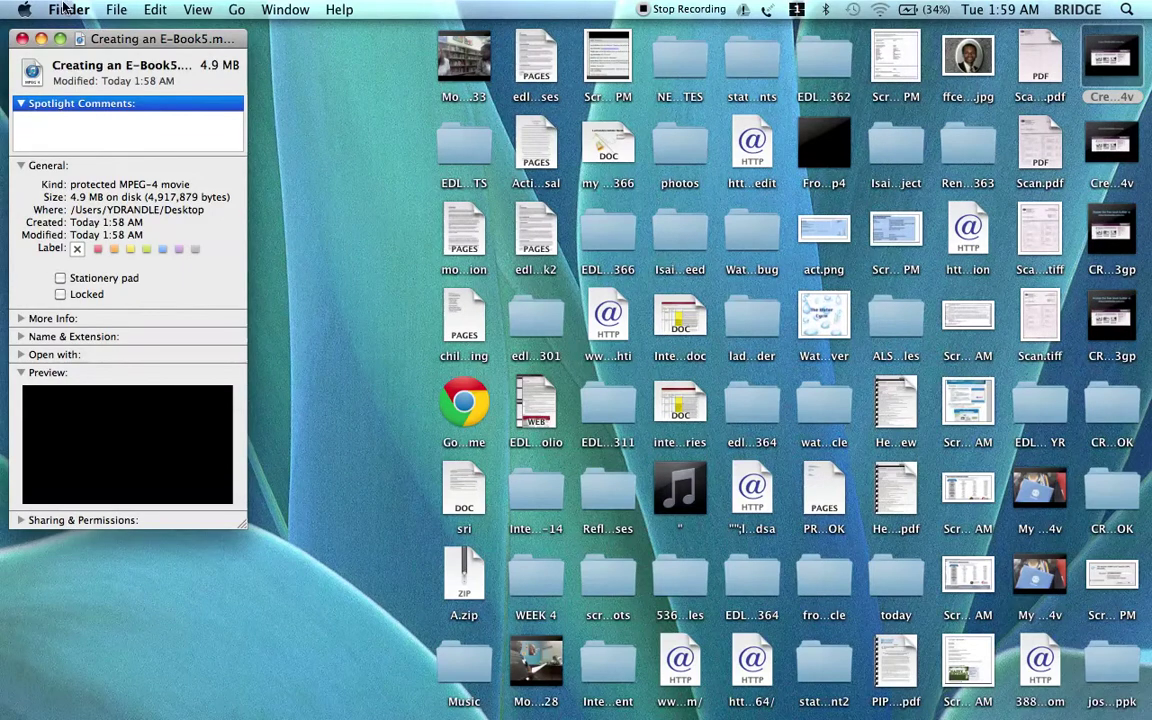
{"action": "left_click", "coordinate": [22, 39]}
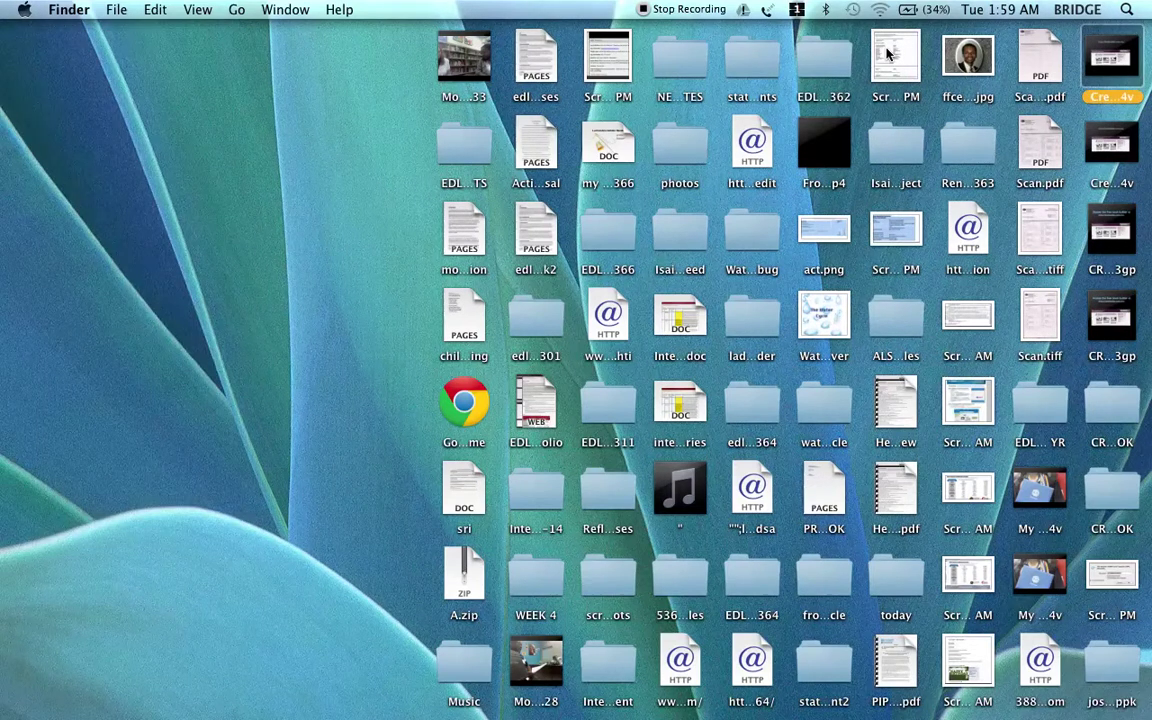
{"action": "mouse_move", "coordinate": [1113, 62]}
{"action": "double_click", "coordinate": [1113, 60]}
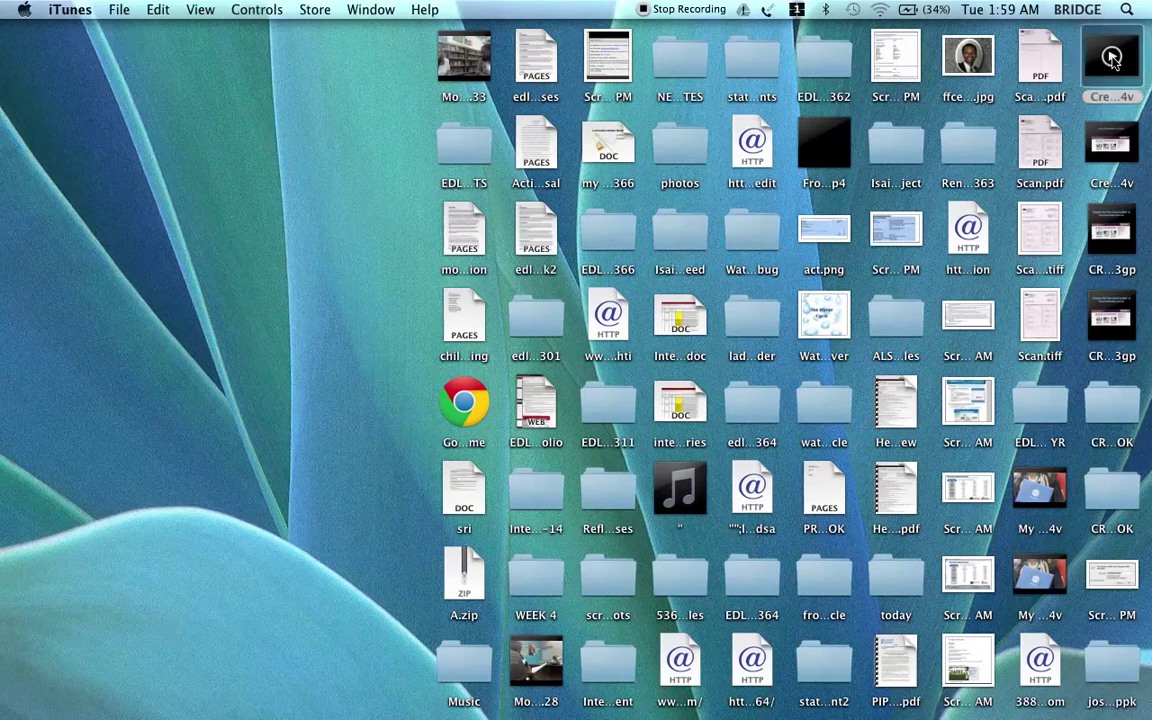